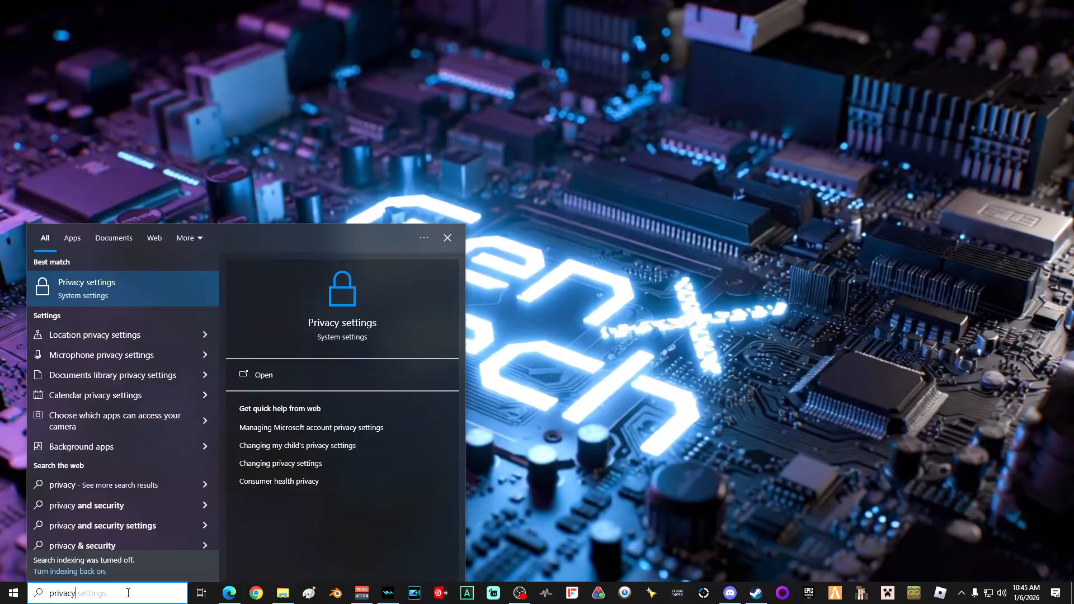
Step: Open Privacy settings and turn off all five General privacy options, including the advertising ID and Settings notifications
click(64, 286)
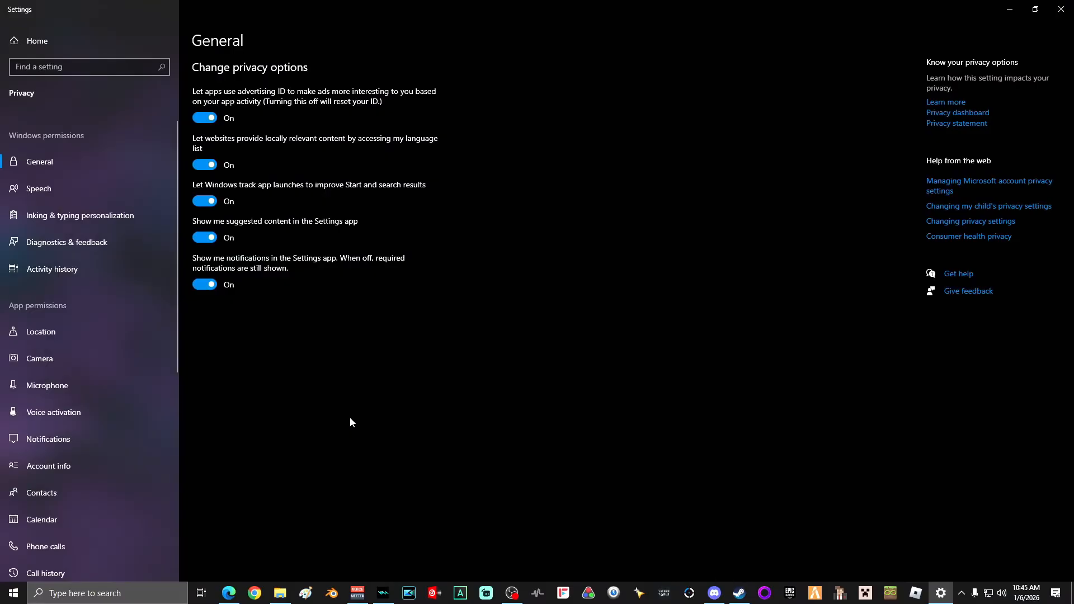
click(205, 117)
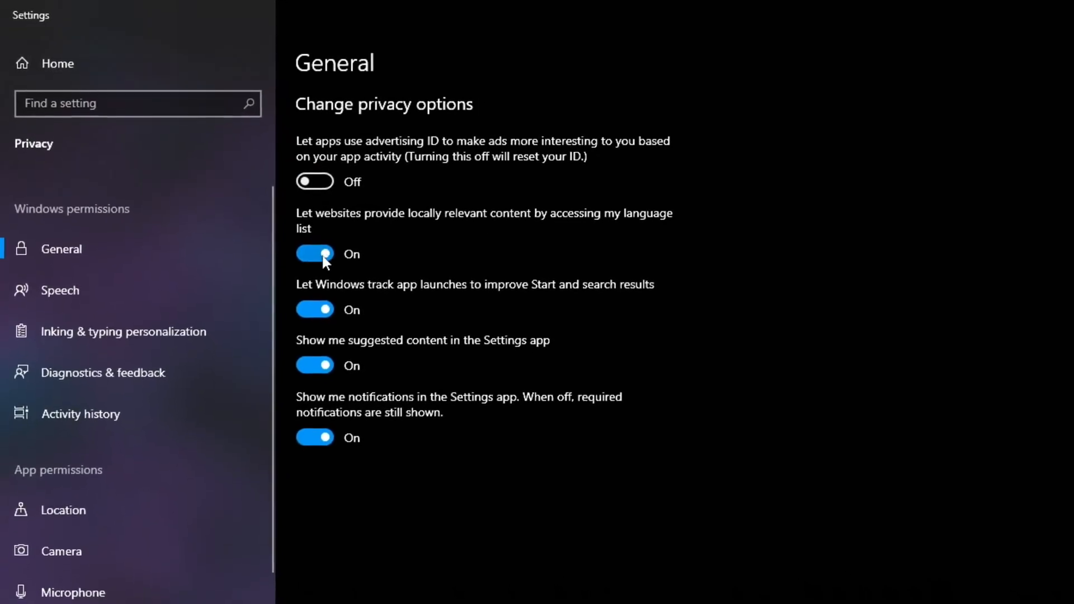
click(322, 255)
click(318, 310)
click(317, 366)
click(302, 411)
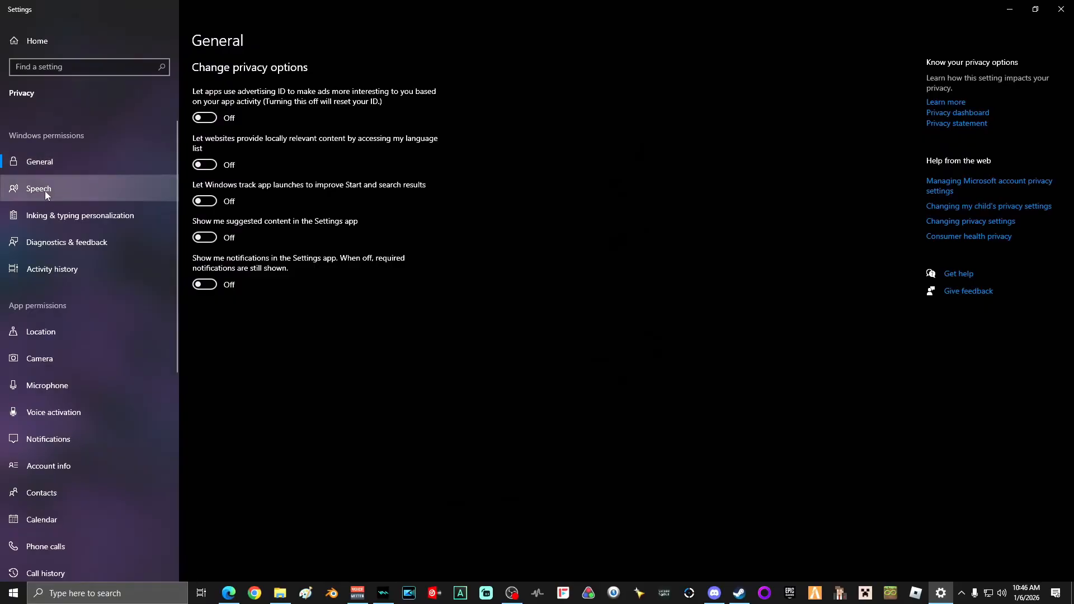
Step: Turn off online speech recognition on the Speech privacy page
click(44, 191)
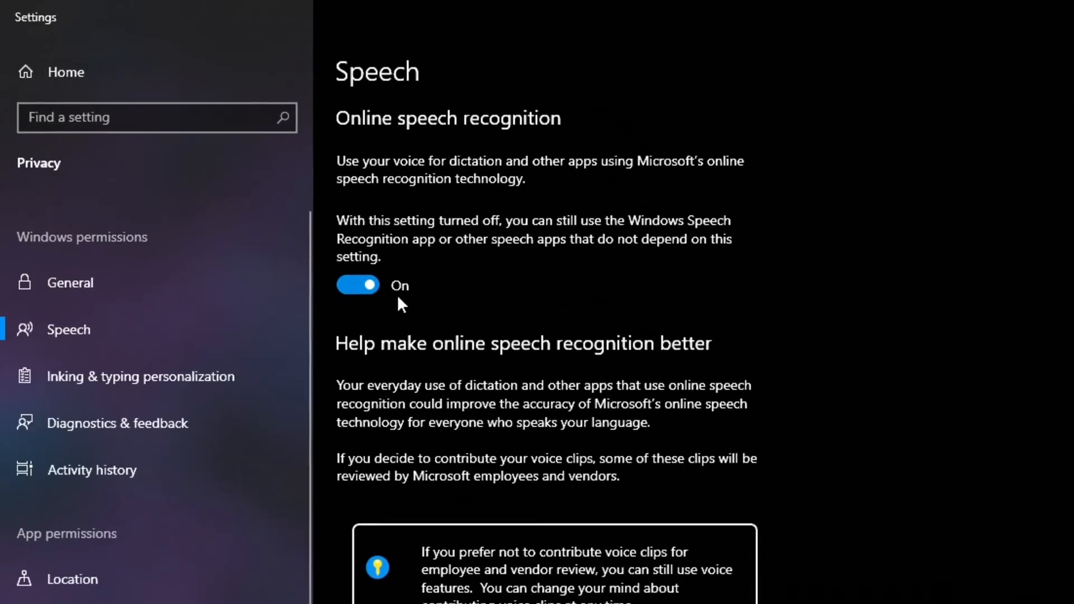
click(345, 269)
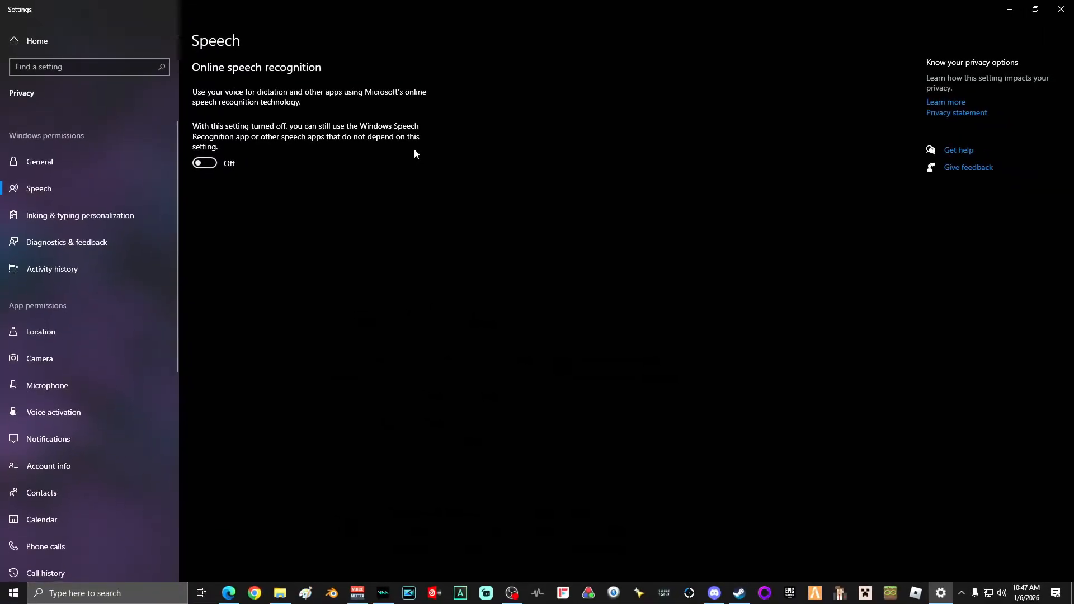
Step: Turn off the Getting to know you option under Inking & typing personalization
click(114, 218)
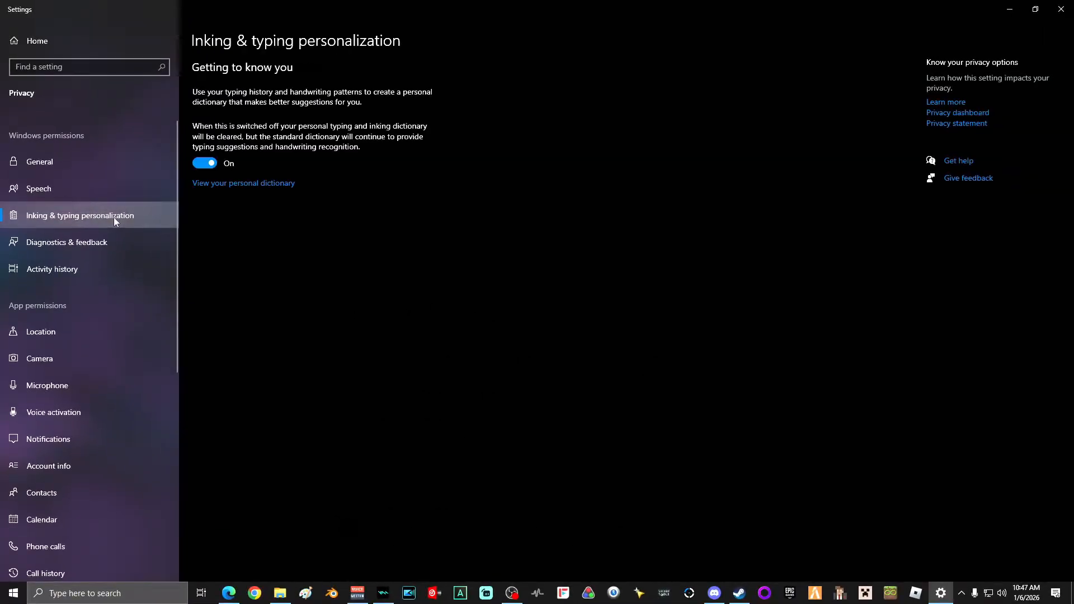
click(208, 164)
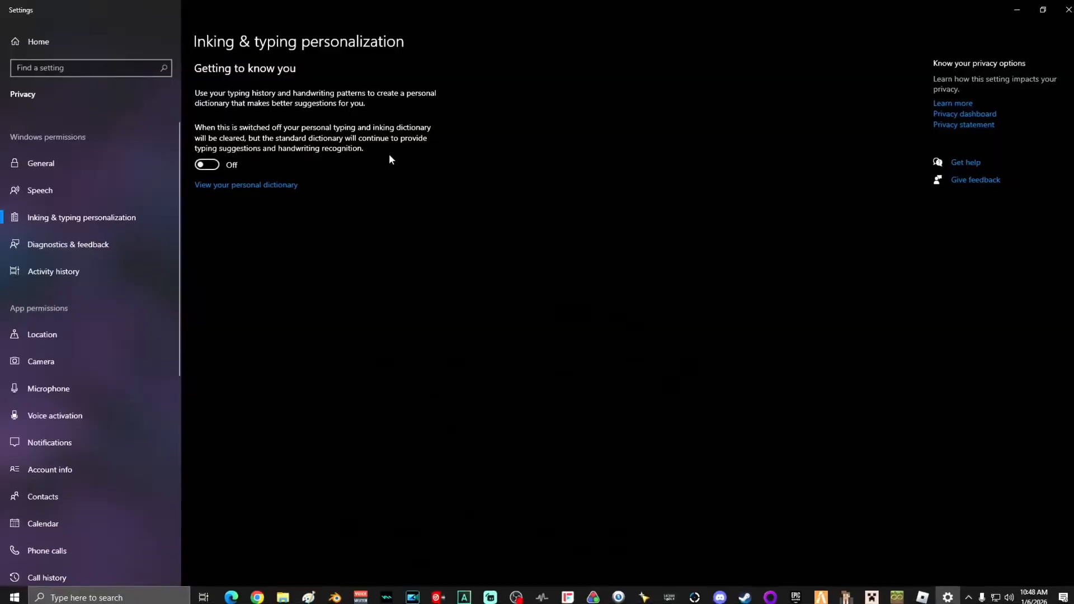
Step: In Diagnostics & feedback, turn off Tailored experiences and View diagnostic data
click(86, 245)
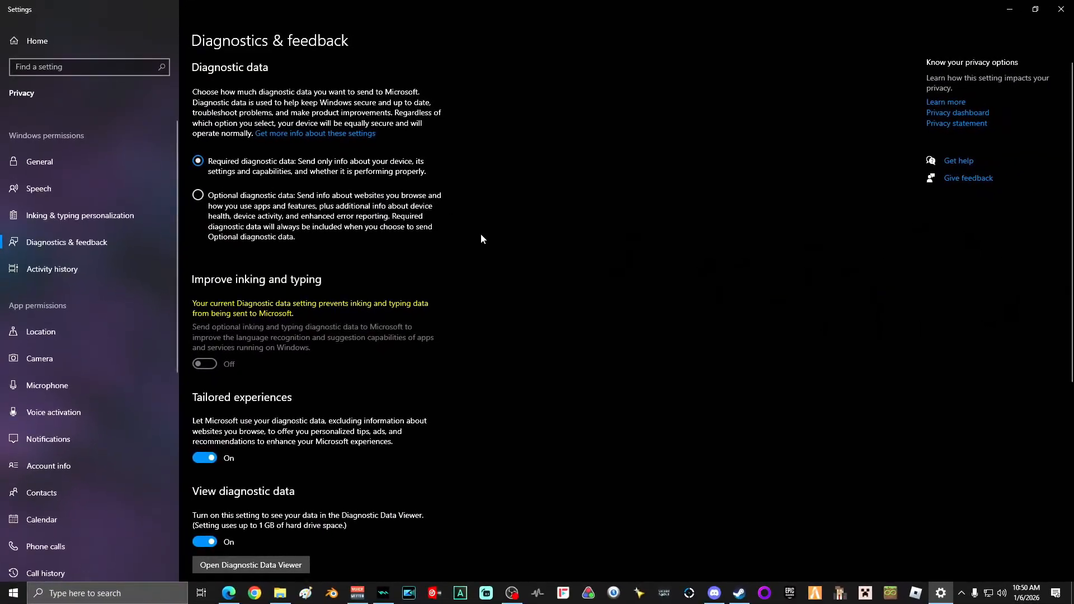
scroll(480, 238, down, 3)
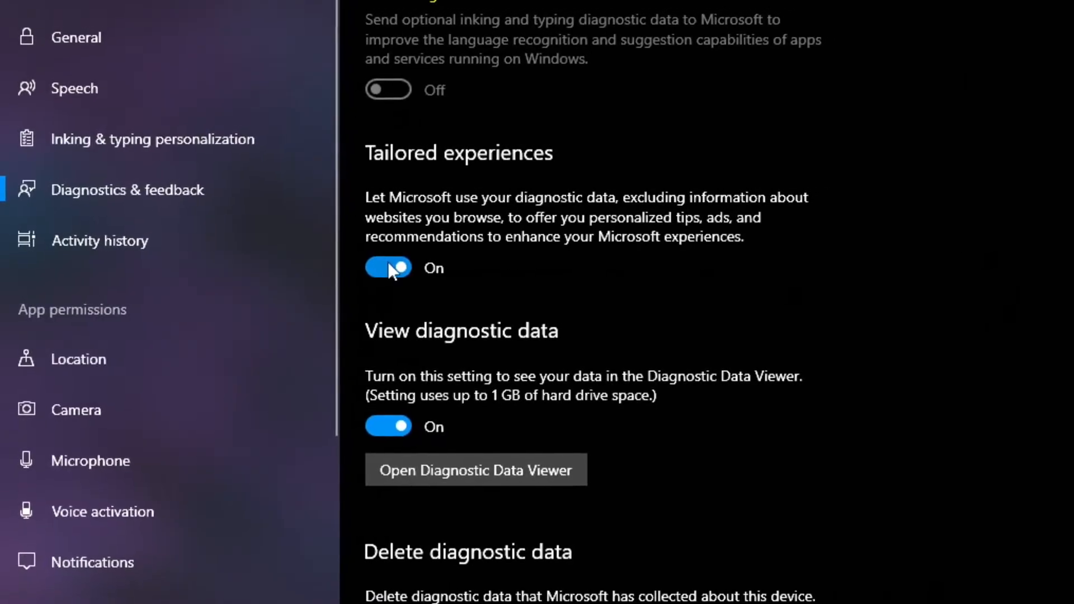
click(206, 283)
click(389, 424)
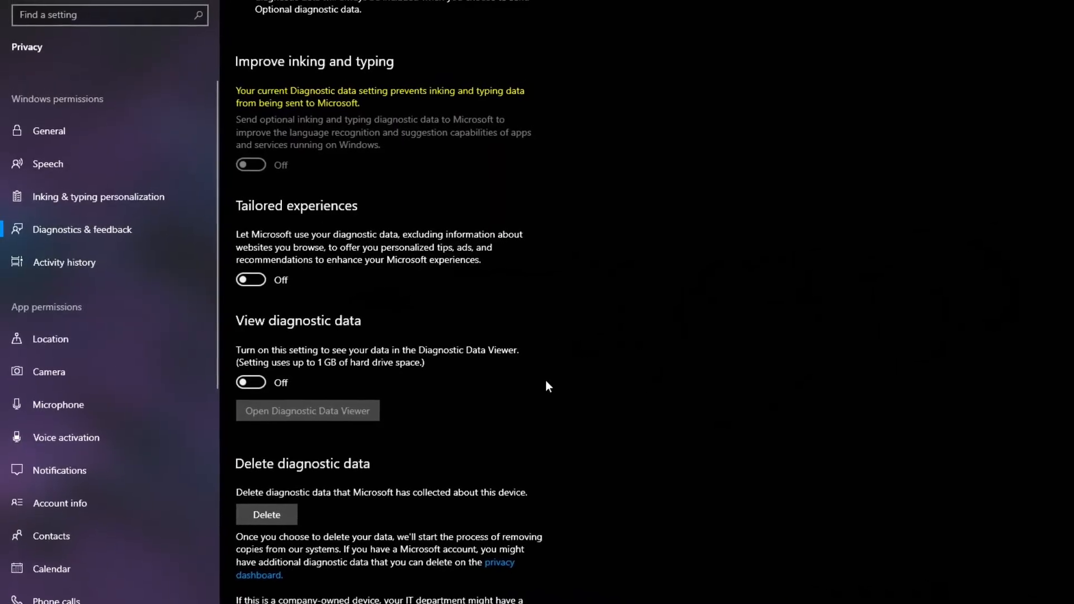
Step: Delete the diagnostic data Microsoft has collected about this device
scroll(546, 381, down, 2)
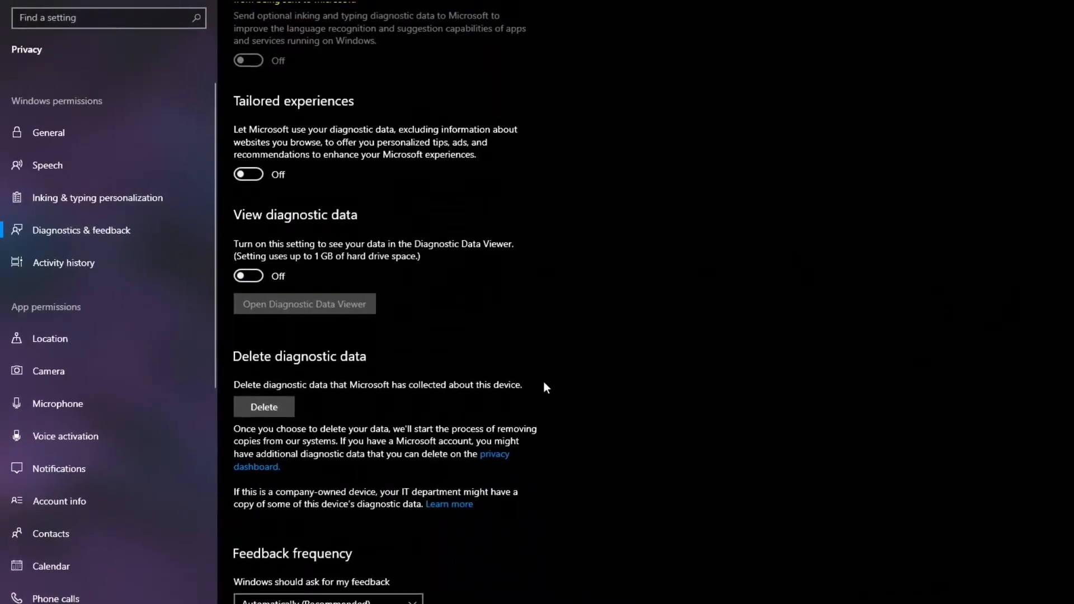
click(272, 404)
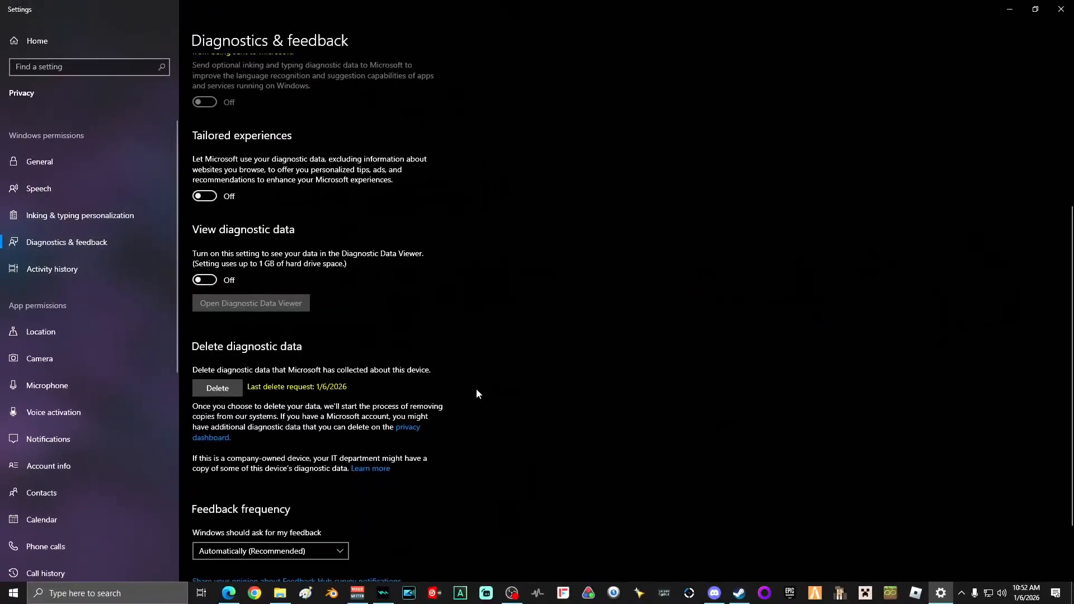
Step: Set the feedback frequency to Never
scroll(478, 391, down, 2)
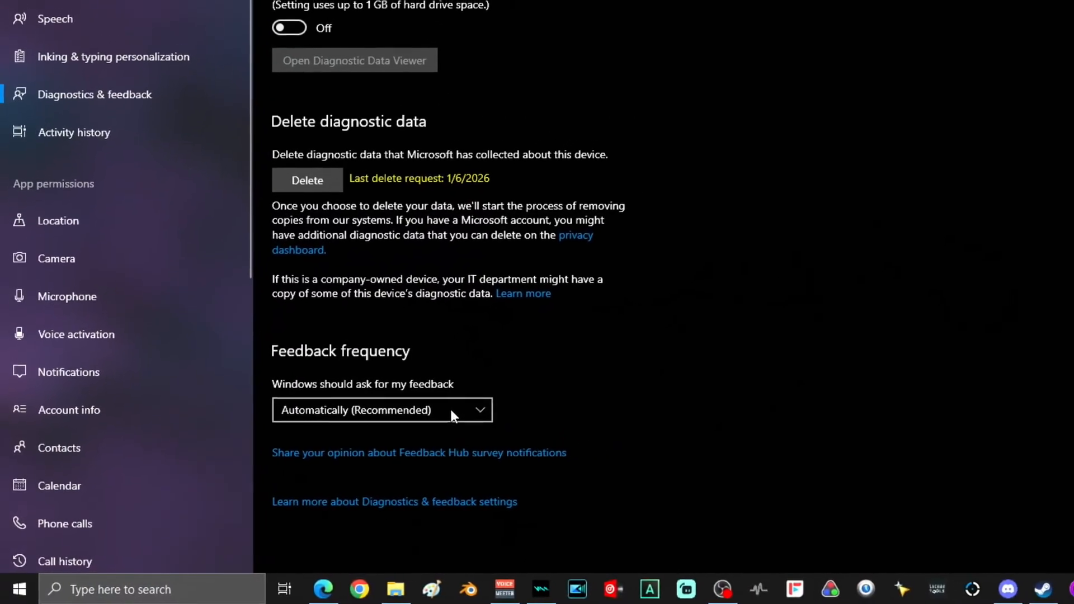
click(487, 396)
click(274, 512)
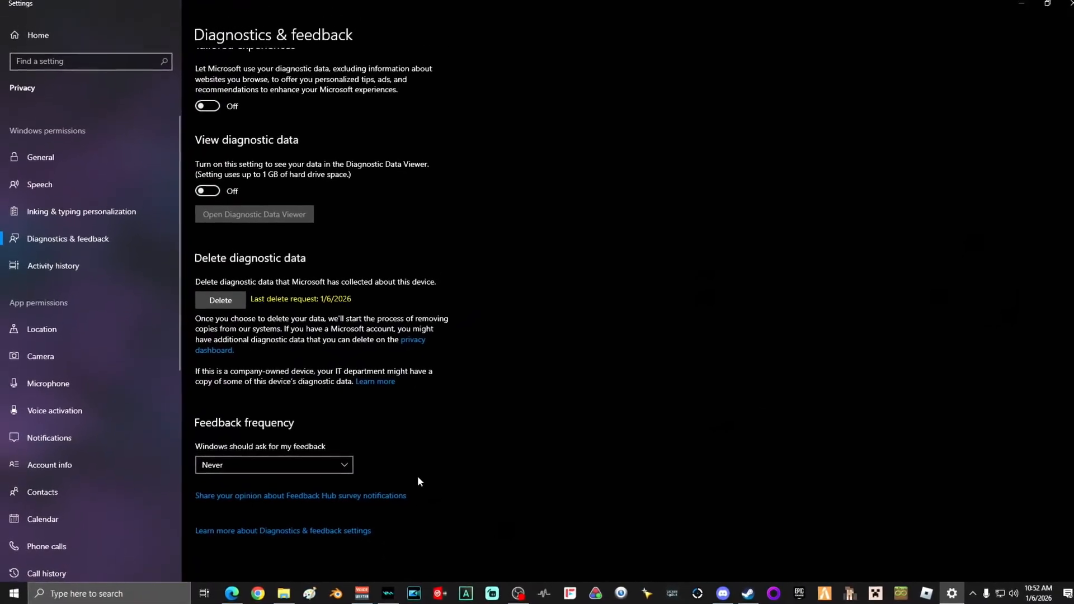
Step: In Activity history, stop storing activity history on this device and turn off showing the account's activities
scroll(475, 470, up, 5)
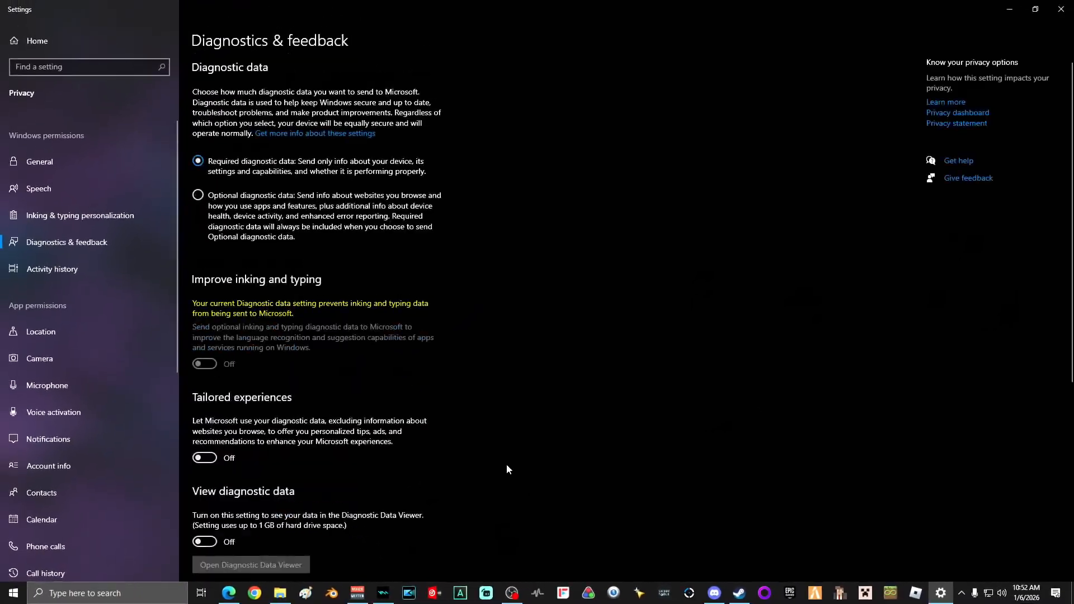
click(67, 275)
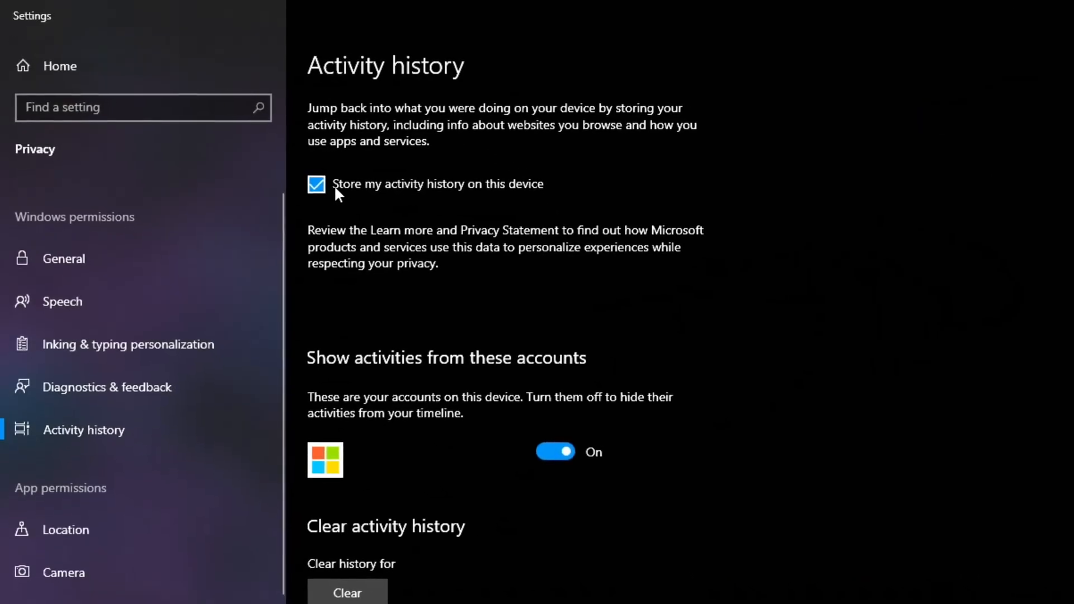
click(309, 182)
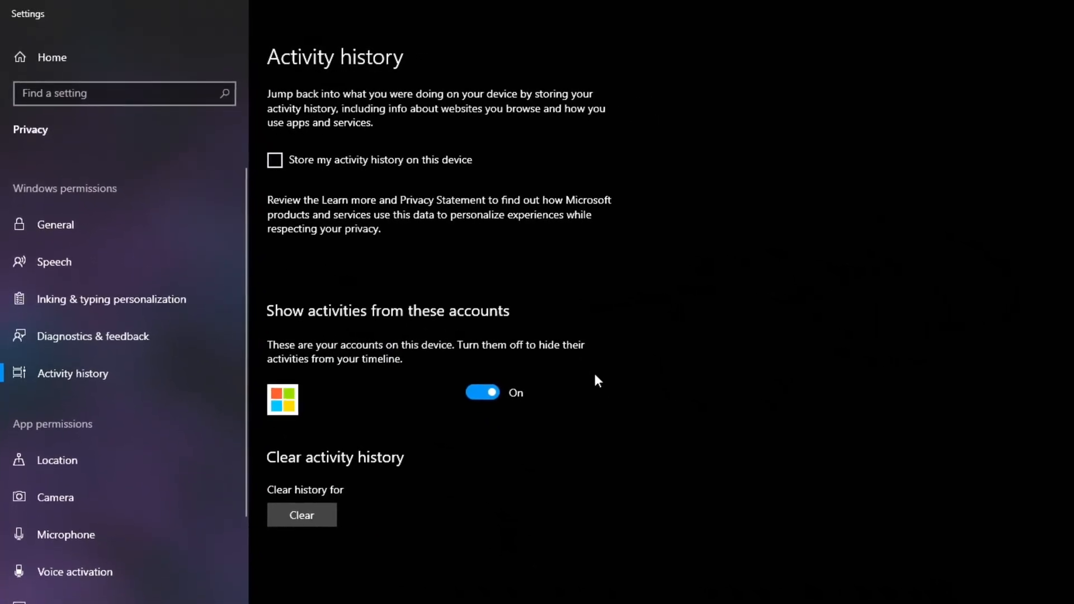
click(495, 402)
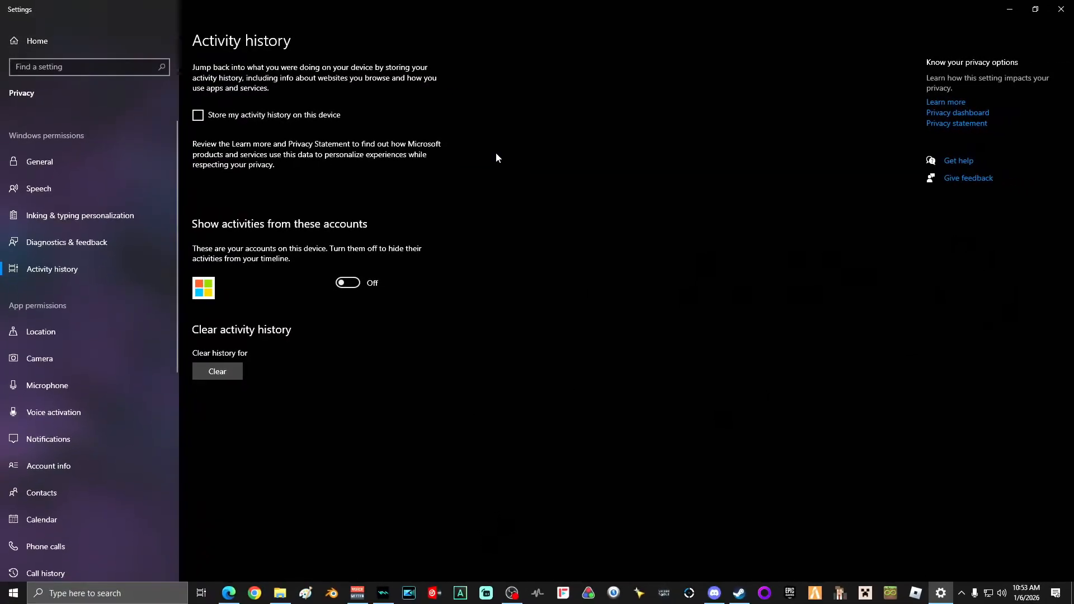
Step: Turn off app access to account info on the Account info page
click(60, 468)
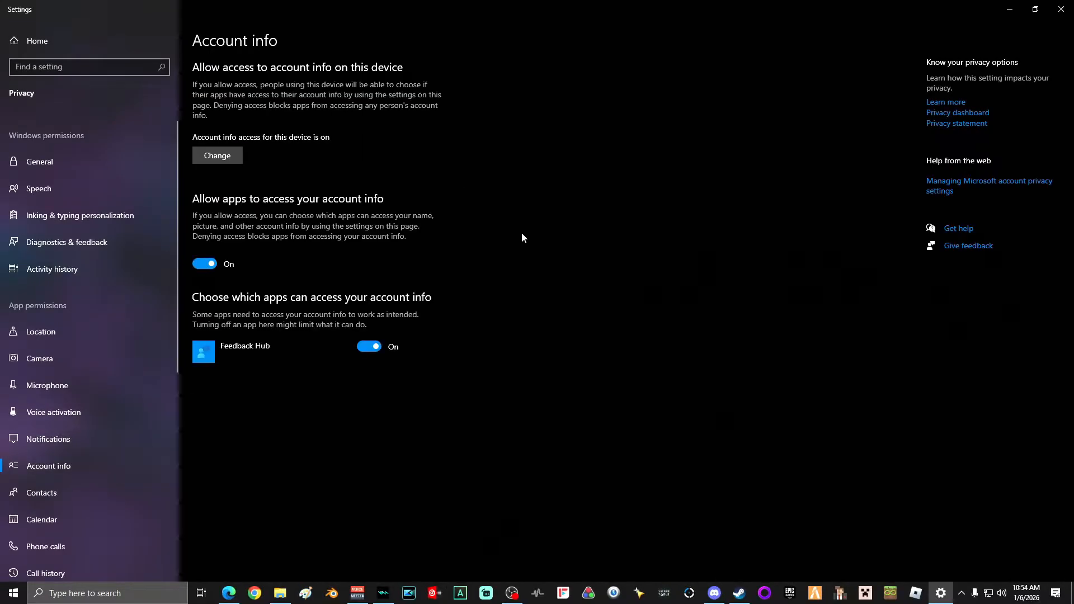
click(207, 264)
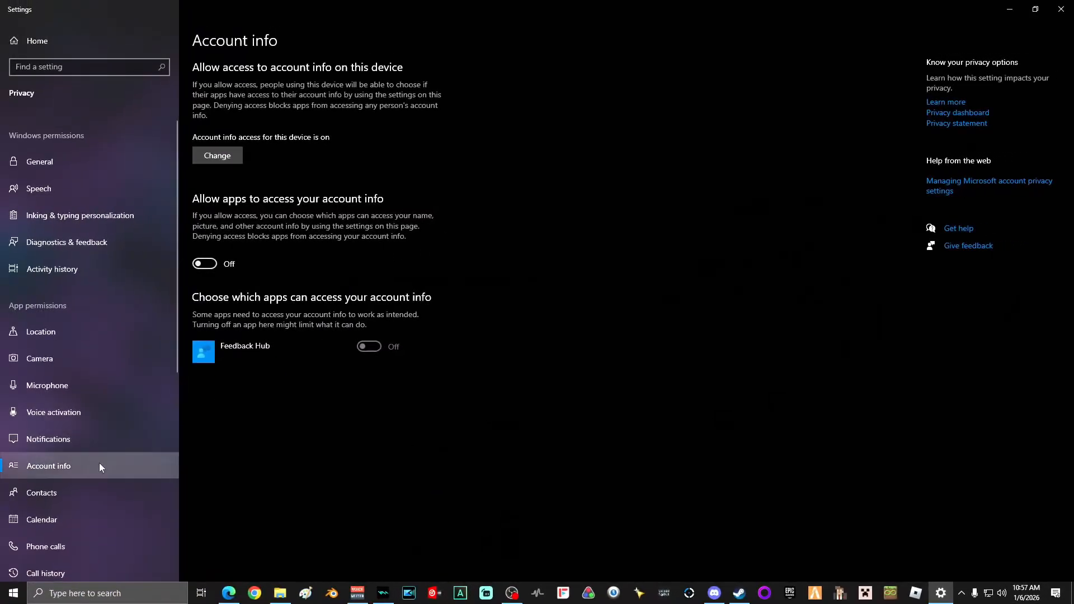
Step: Turn off app access to contacts on the Contacts page
click(41, 494)
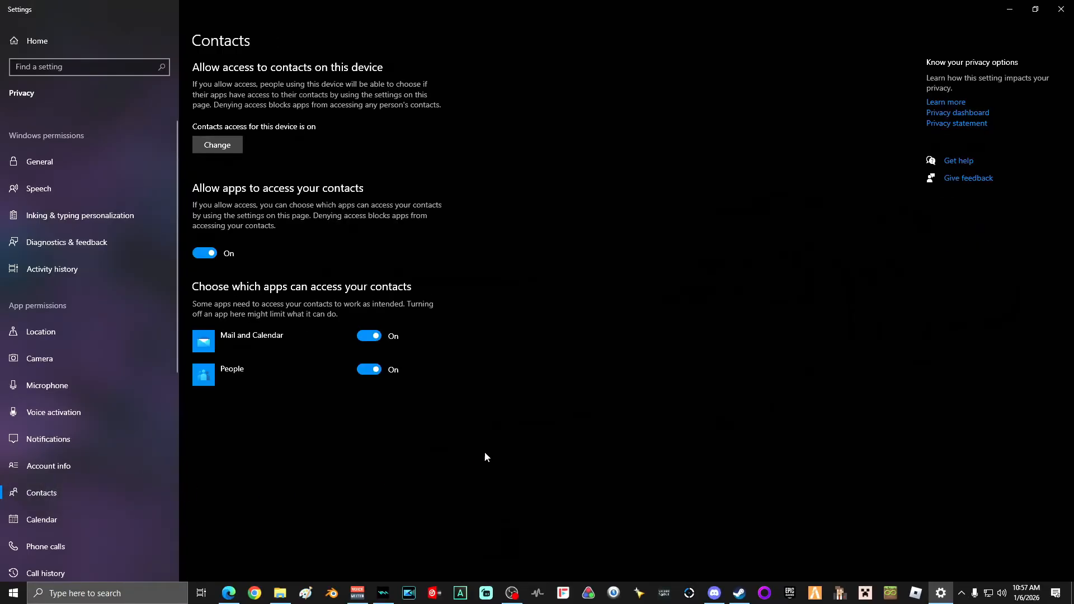
click(208, 253)
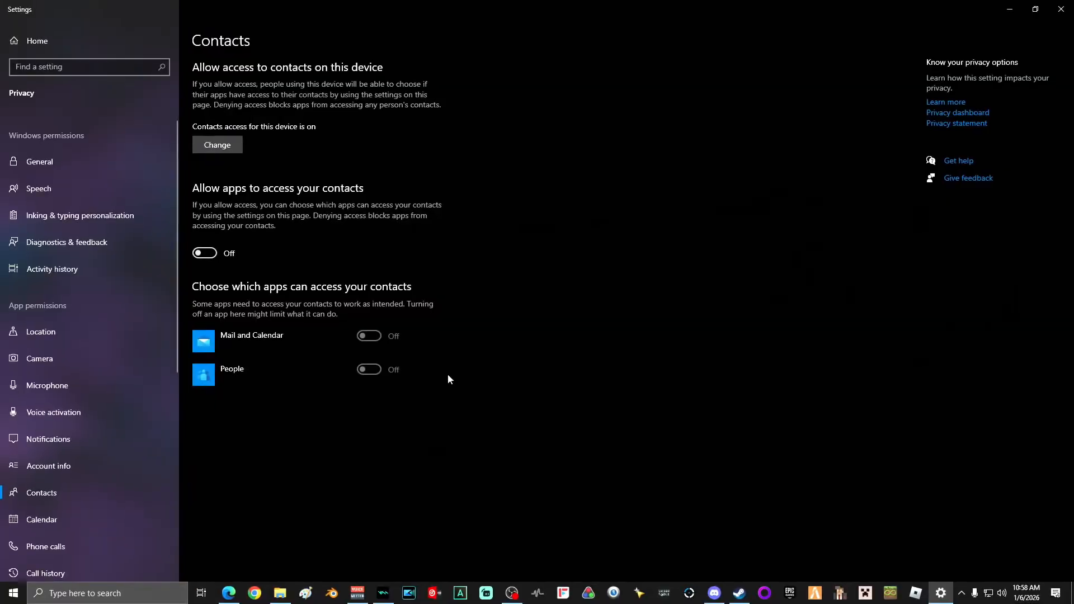
Step: Turn off app access to call history on the Call history page
scroll(108, 366, down, 4)
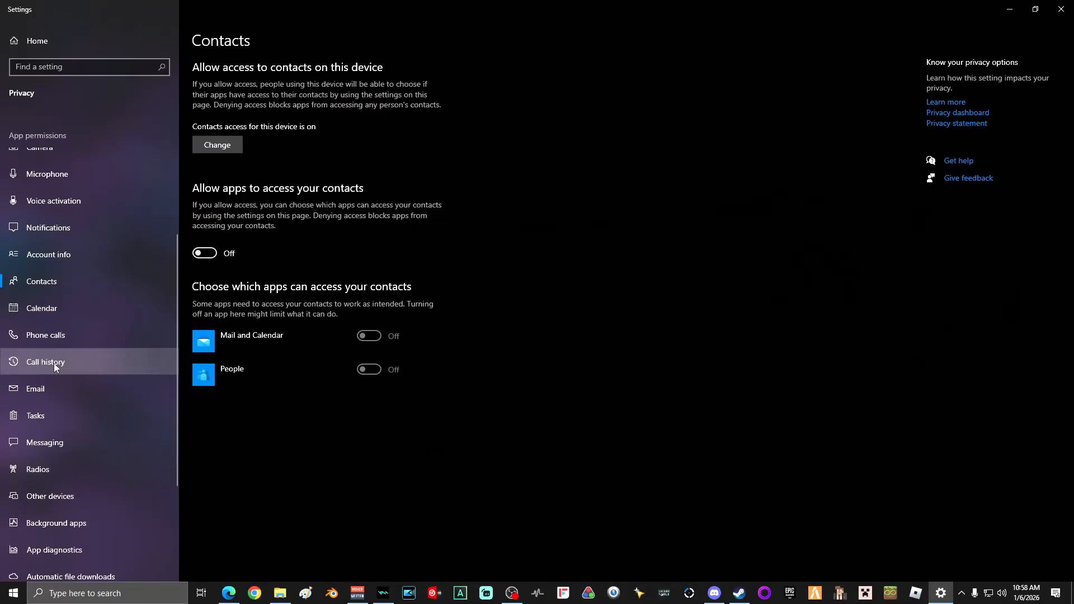
click(55, 364)
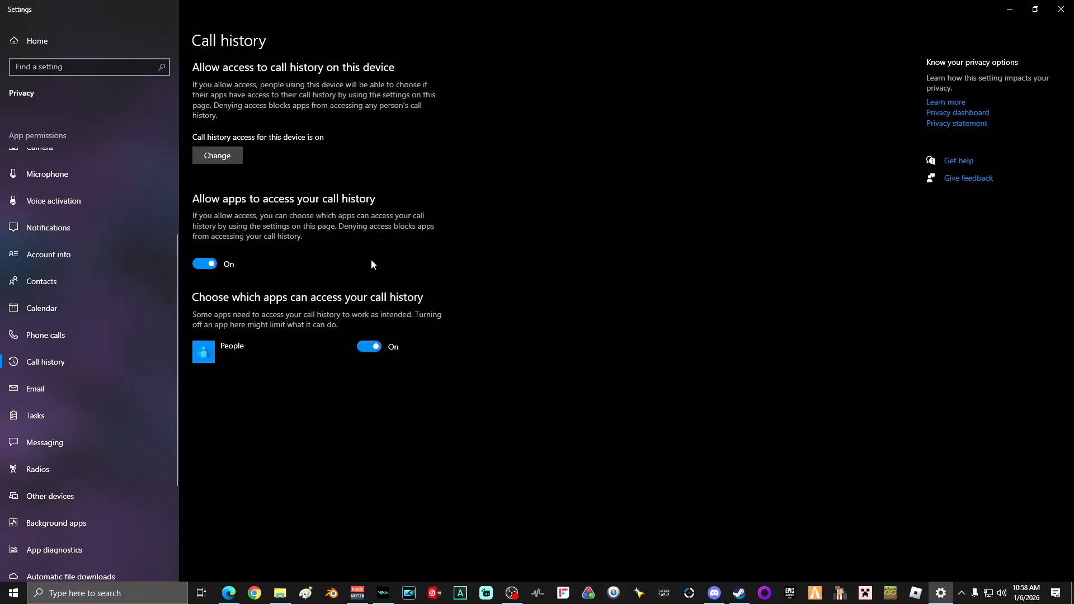
click(207, 264)
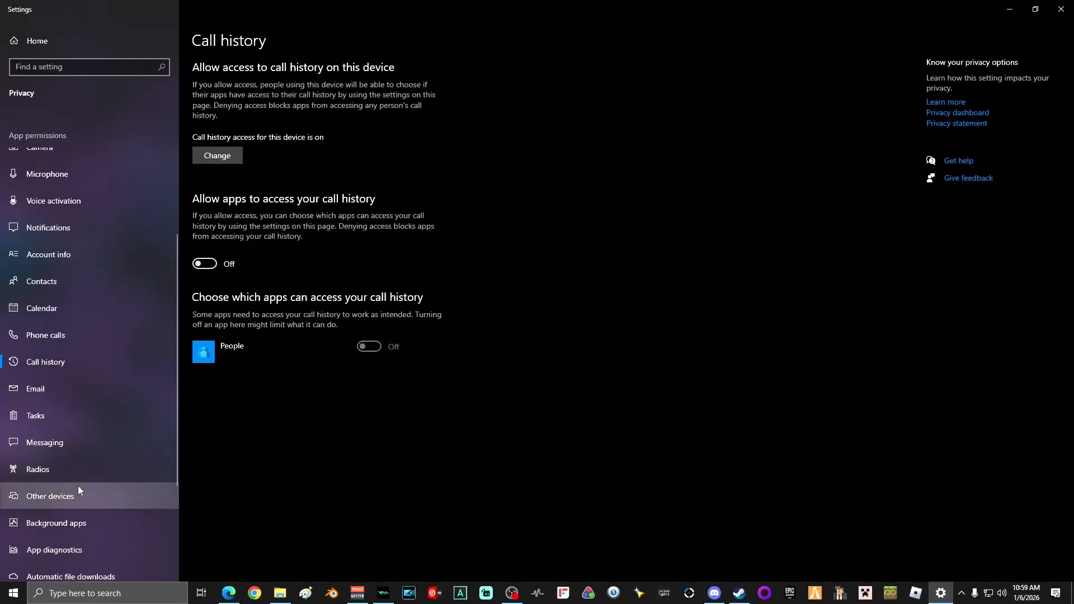
Step: Turn off communicating with unpaired devices on the Other devices page
click(51, 501)
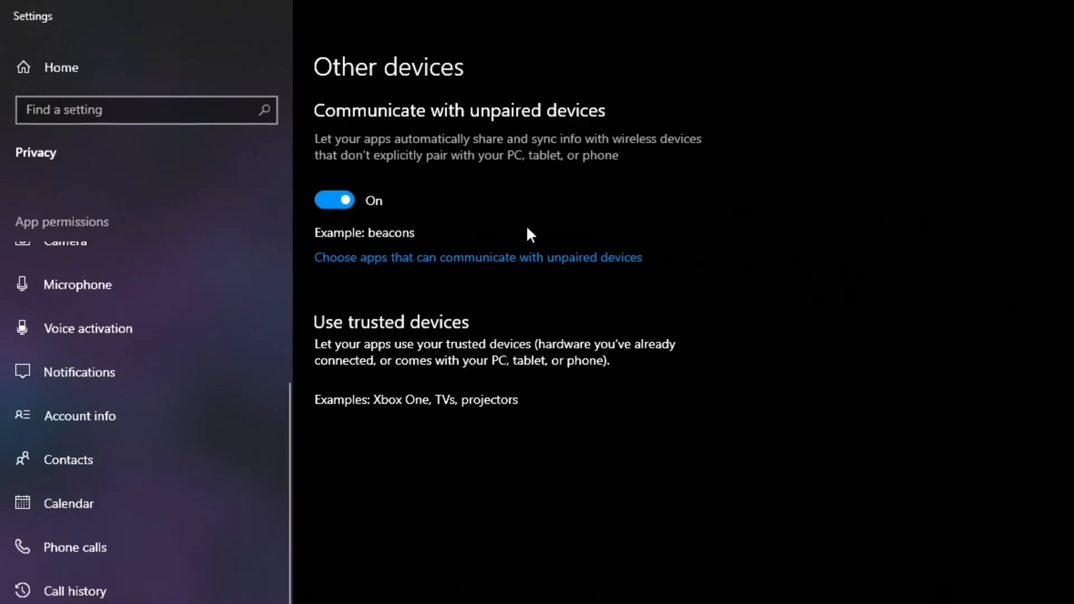
click(321, 193)
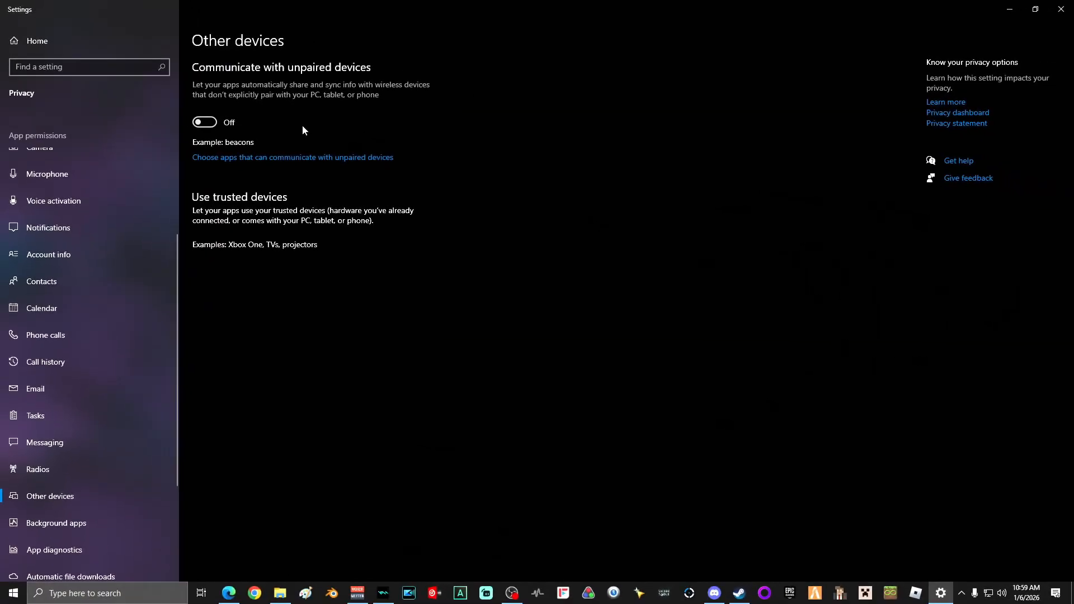
Step: Open Background apps and review the list of apps allowed to run in the background
scroll(103, 323, down, 3)
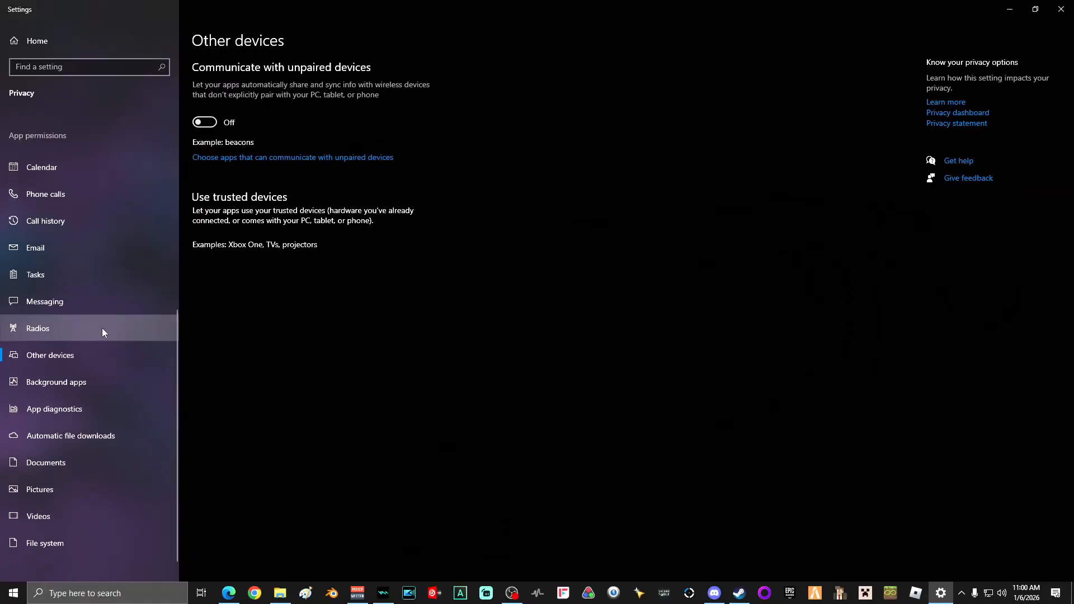
click(65, 383)
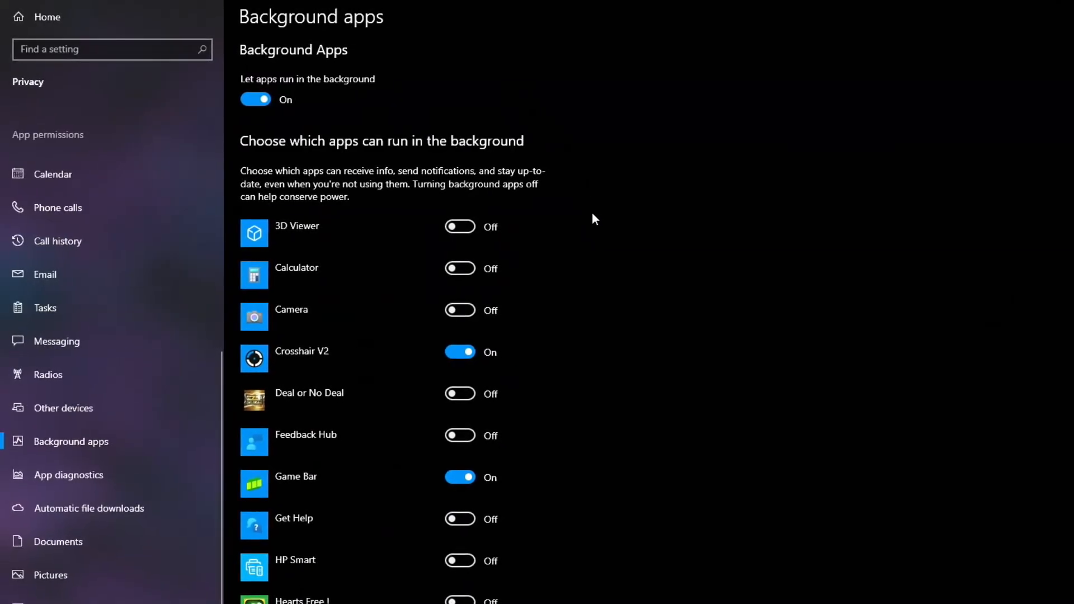
scroll(597, 216, down, 2)
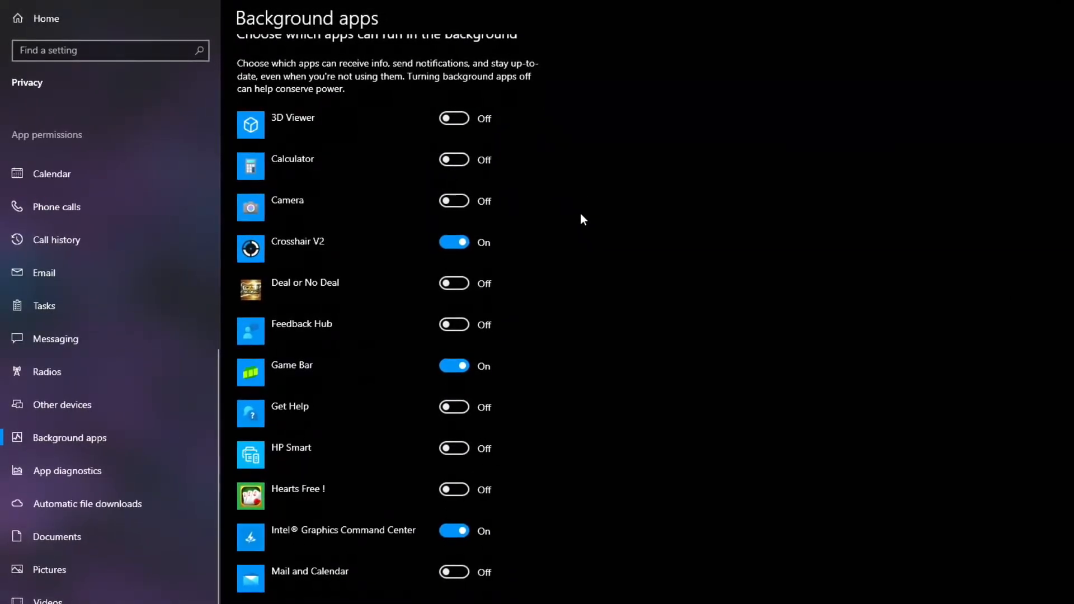
scroll(576, 215, down, 1)
scroll(574, 218, down, 1)
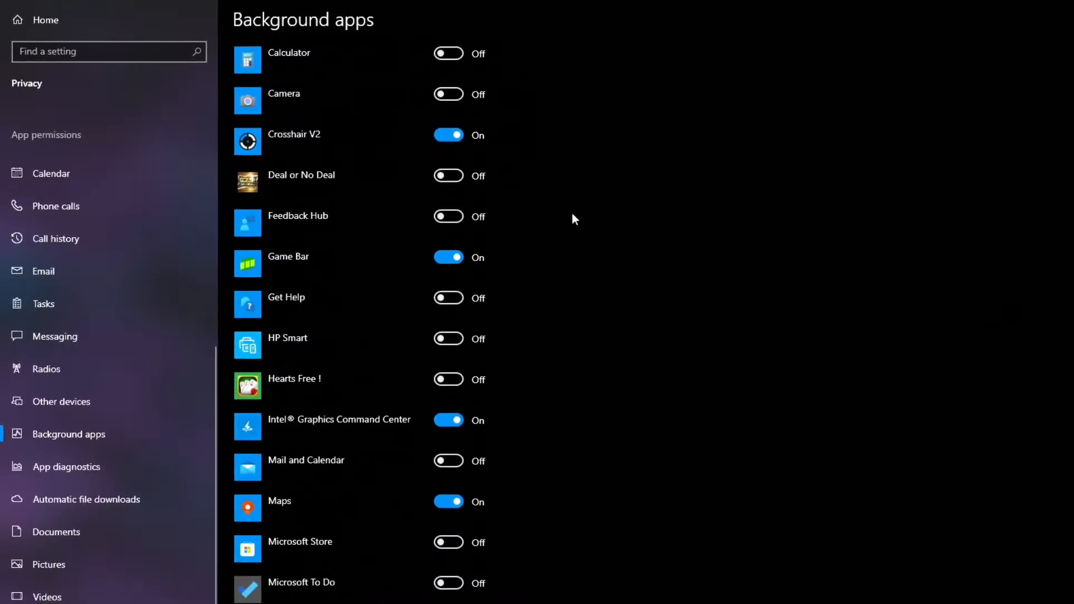
scroll(570, 217, down, 2)
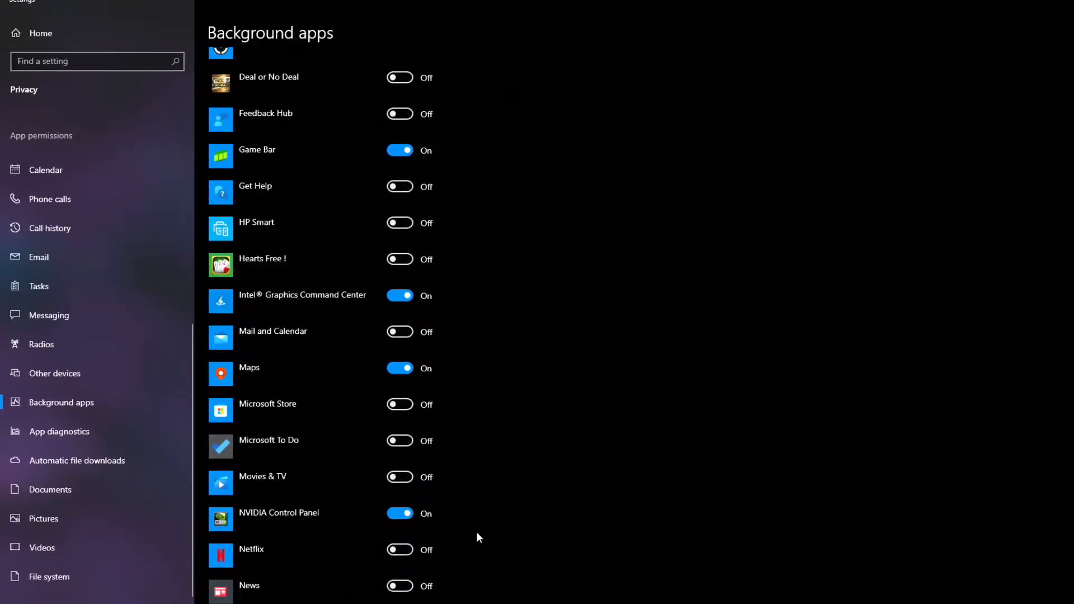
scroll(476, 539, down, 3)
scroll(472, 526, down, 2)
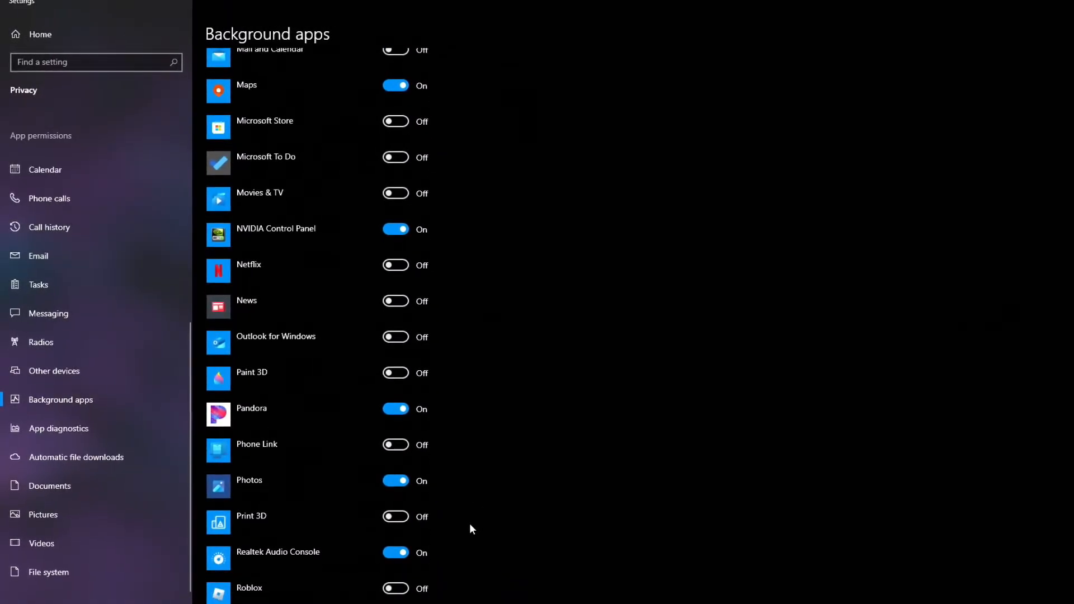
scroll(455, 401, down, 2)
scroll(455, 396, down, 1)
scroll(454, 400, down, 5)
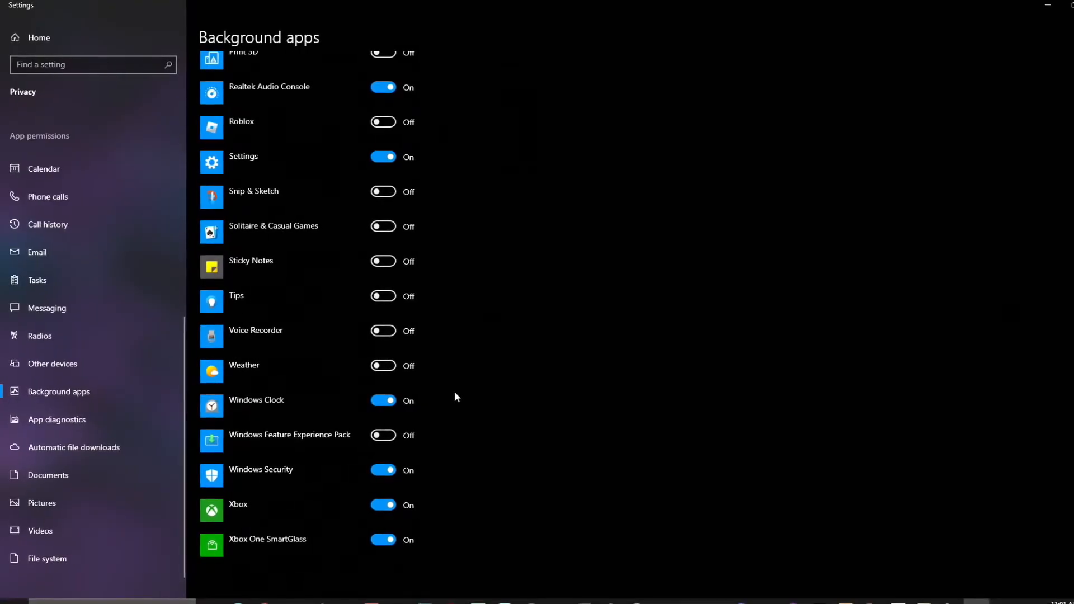
scroll(454, 391, up, 5)
scroll(467, 395, up, 7)
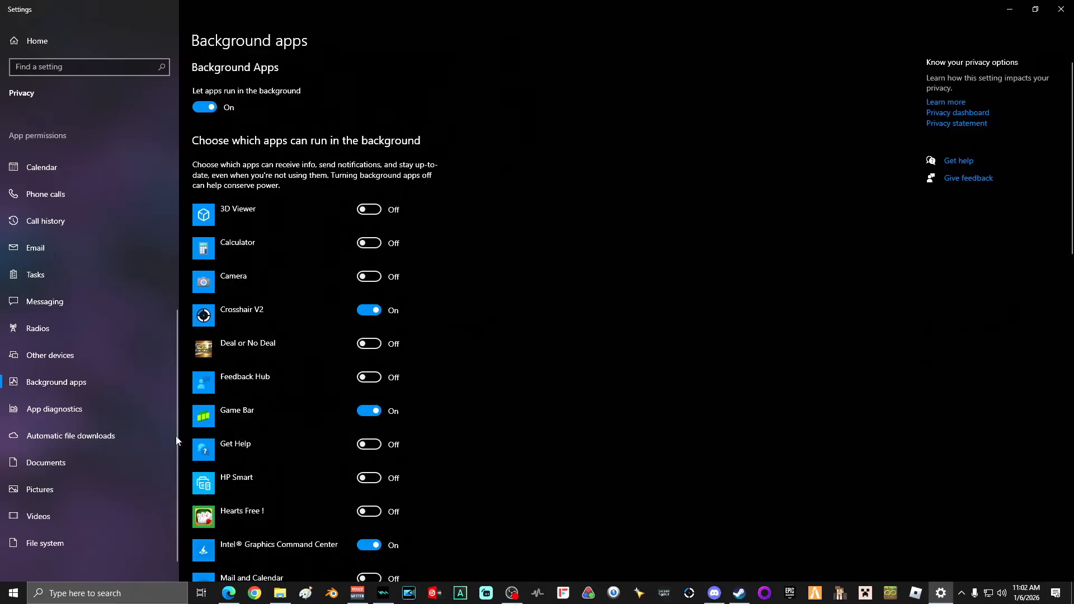
Step: Turn off app access to the documents library on the Documents page
click(58, 469)
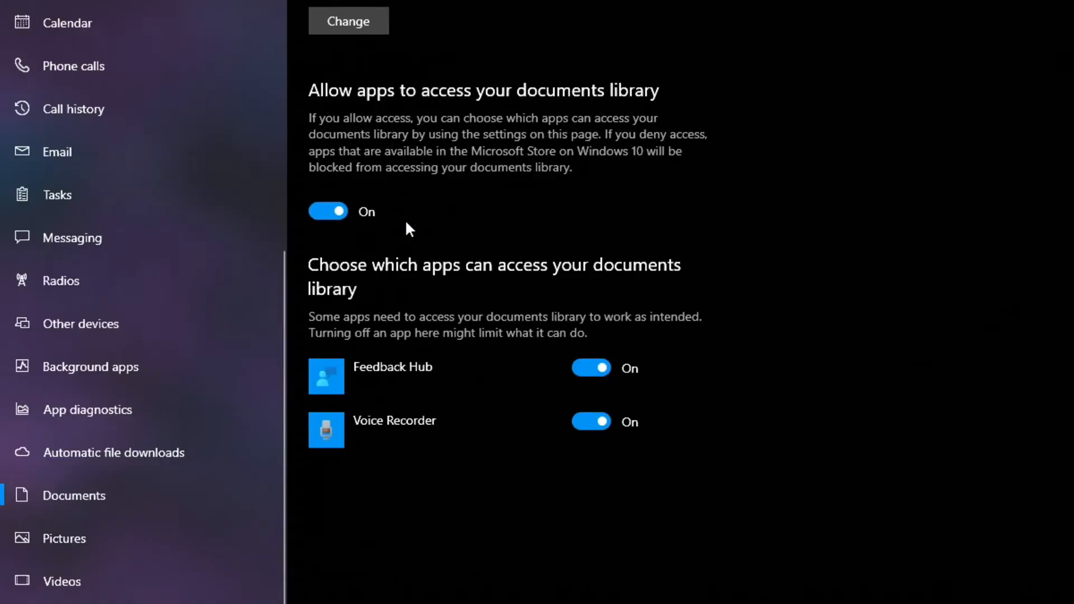
click(210, 287)
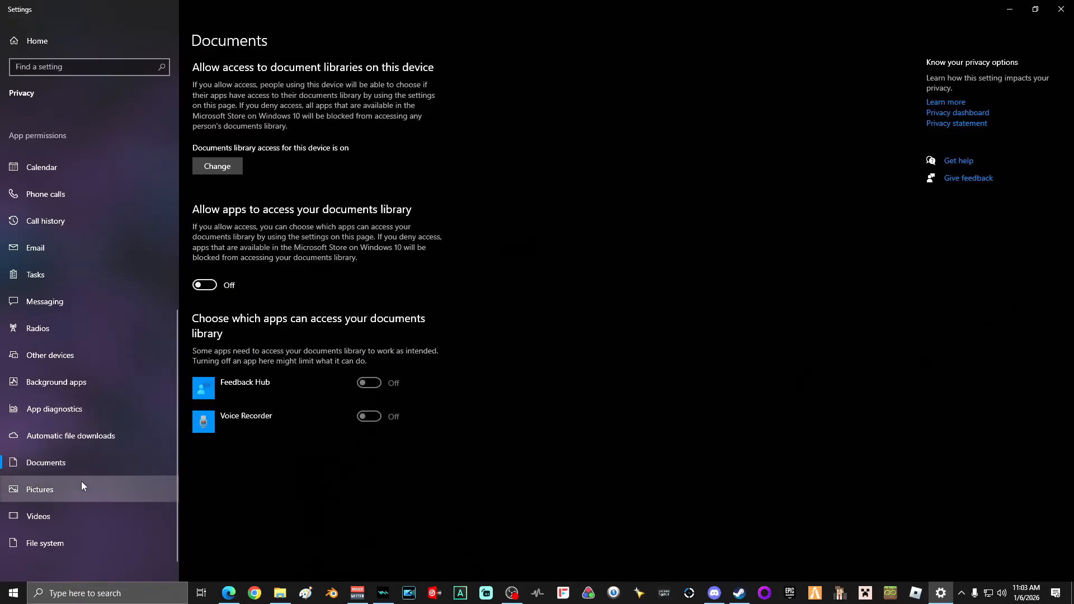
Step: On the Pictures page, turn off Feedback Hub's access to the pictures library
click(45, 490)
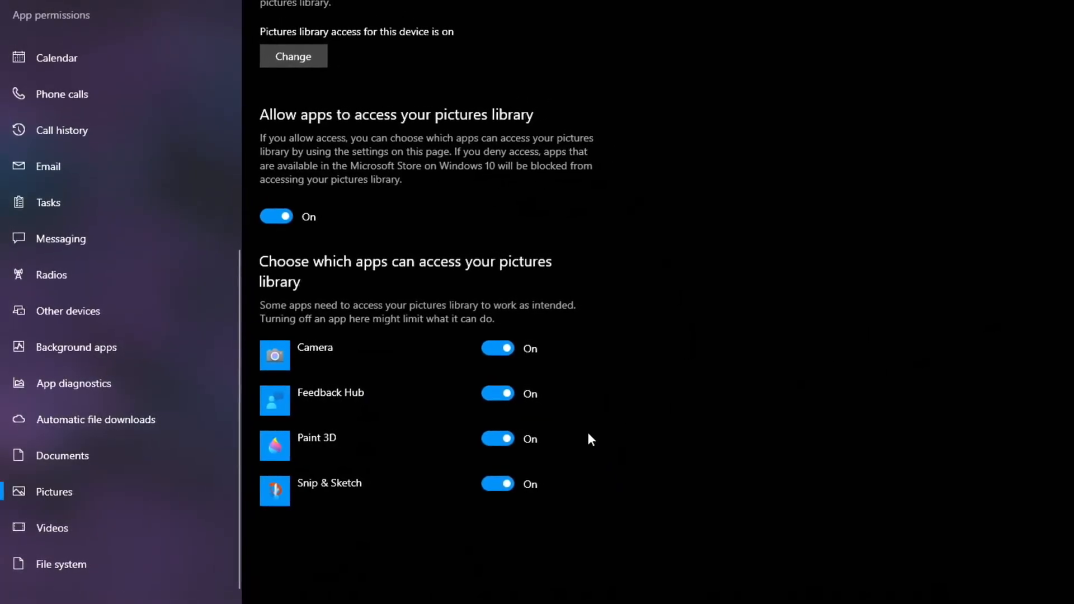
click(492, 395)
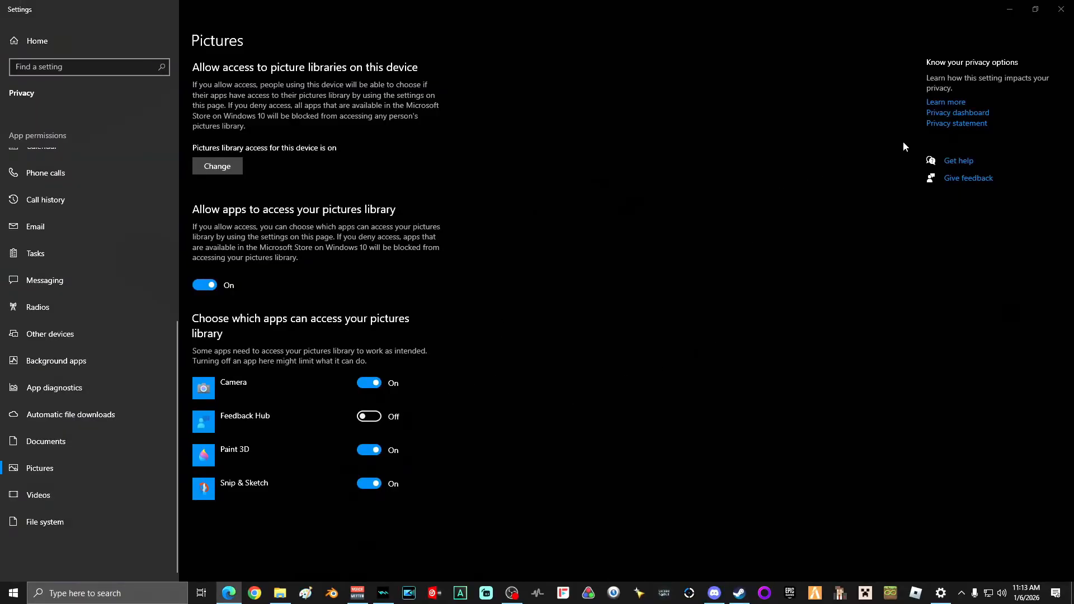
Step: Close Settings, open the Run dialog through the search box, and run services.msc to open Services
click(1060, 9)
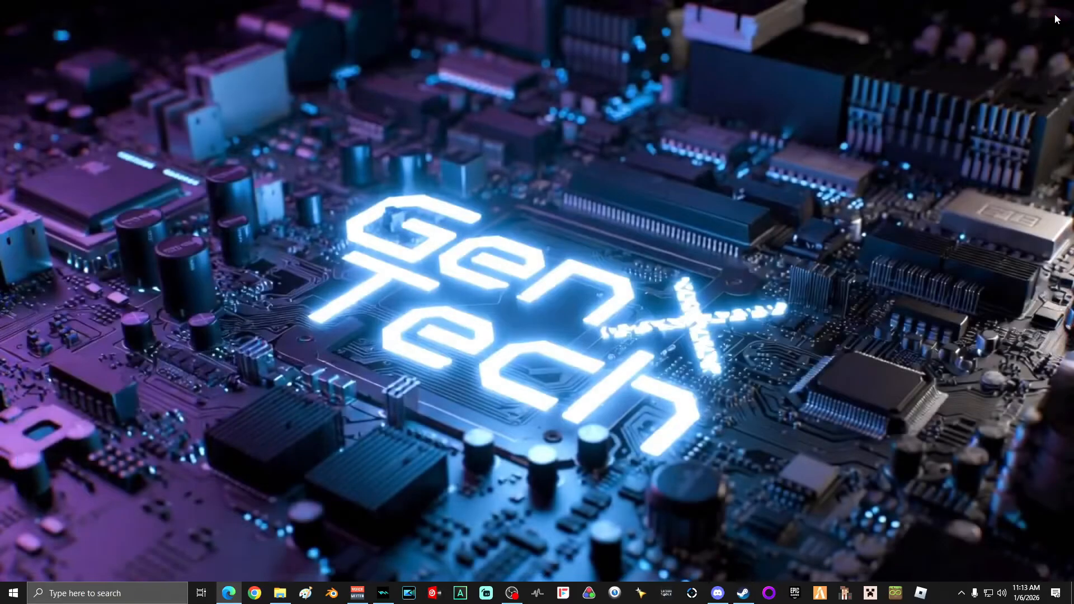
click(151, 587)
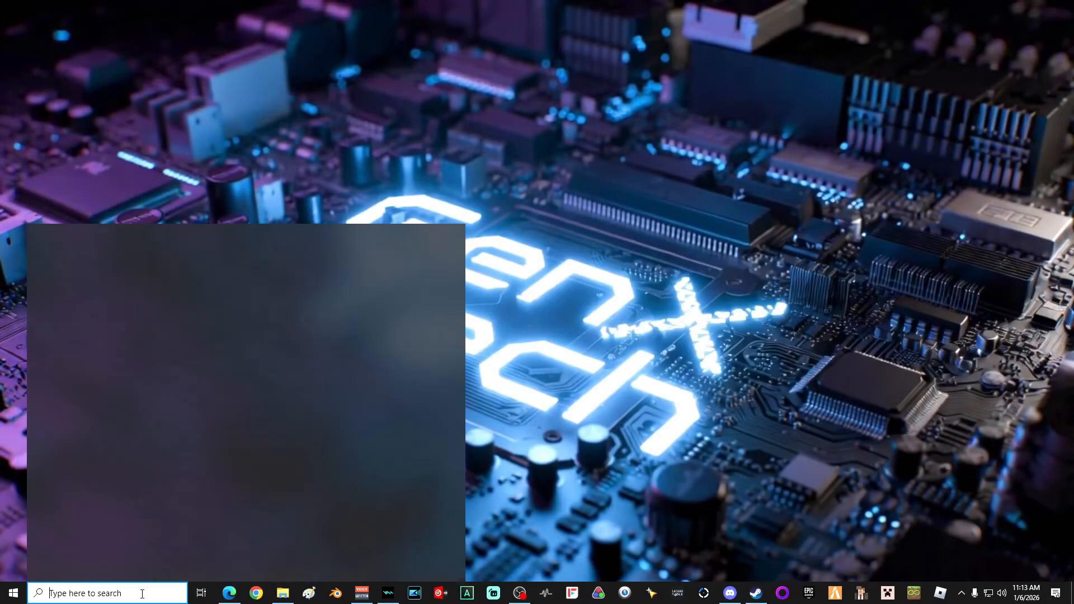
text(run)
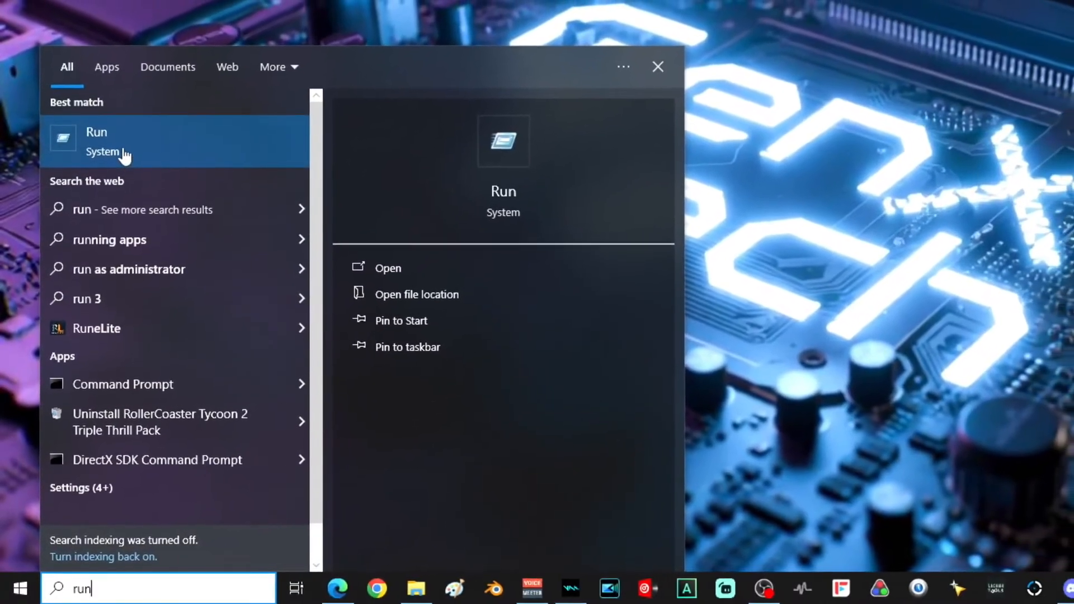
click(128, 126)
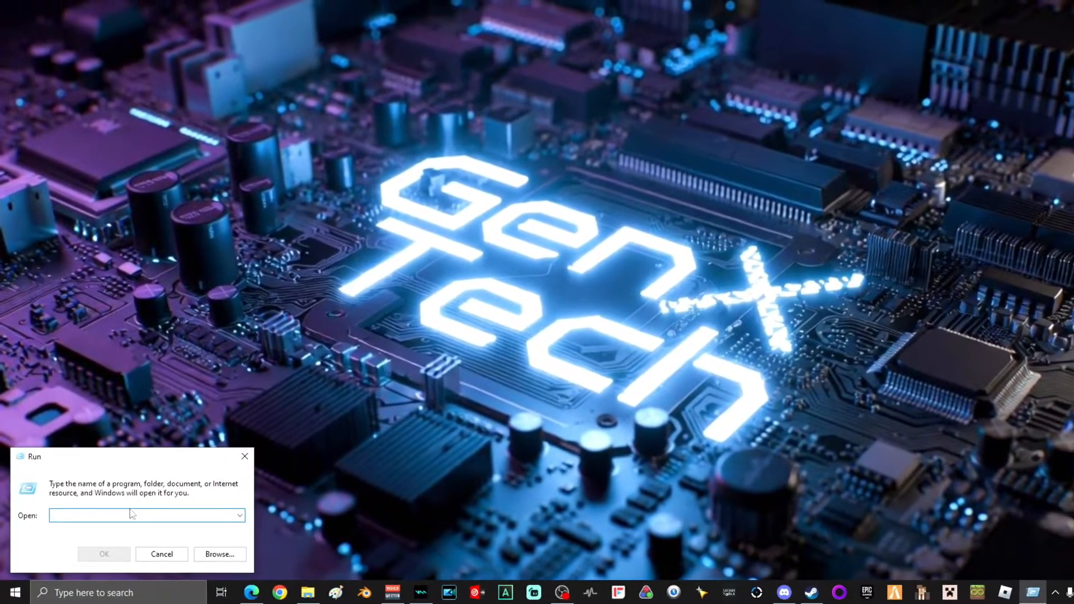
text(services.ms)
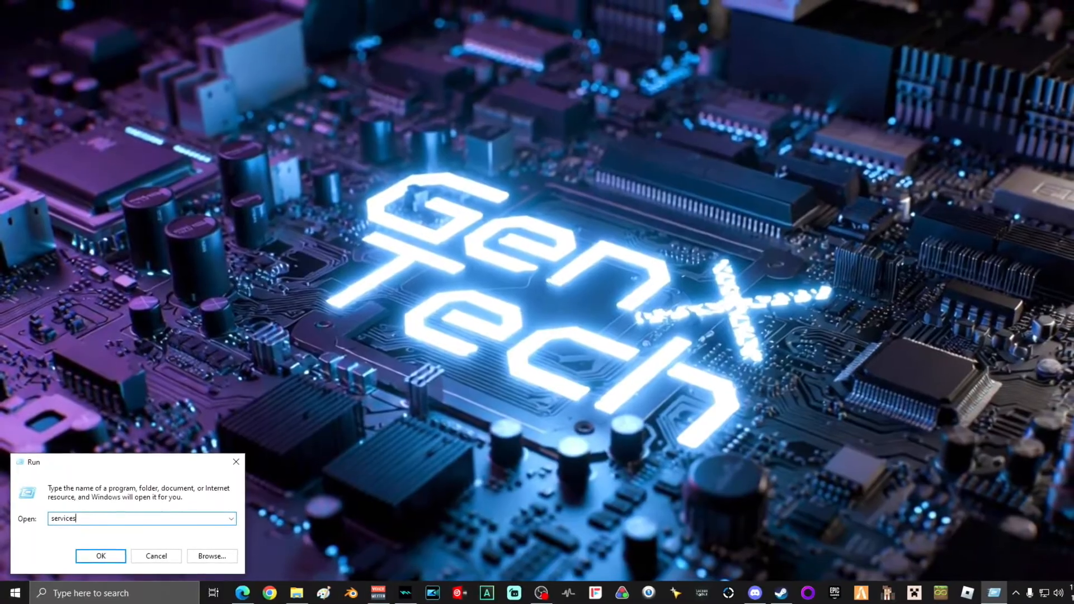
text(c)
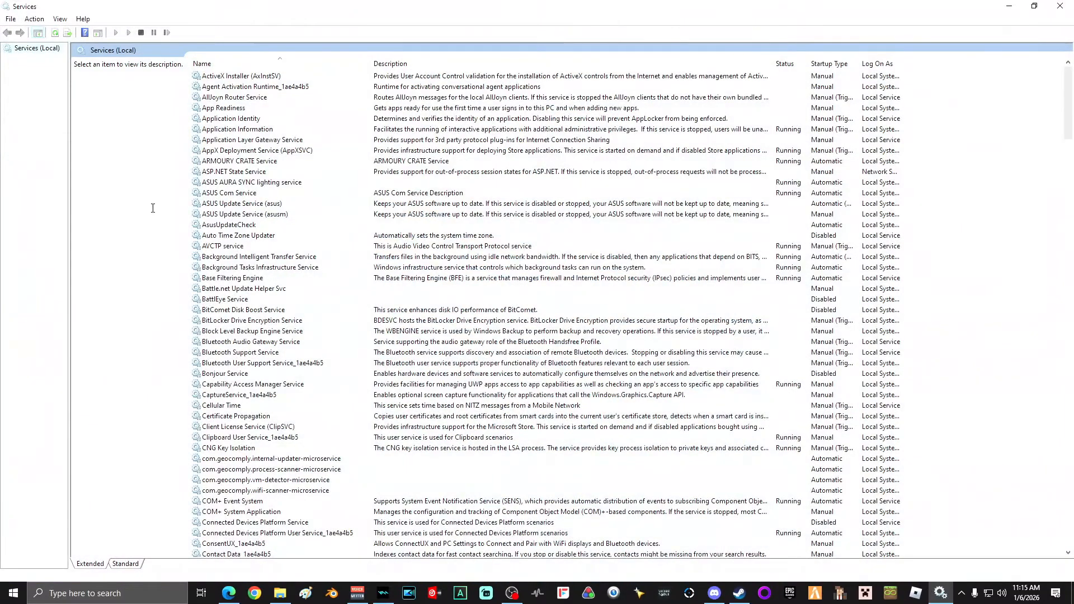
Step: Set the Program Compatibility Assistant Service's startup type to Disabled and confirm
scroll(218, 285, down, 20)
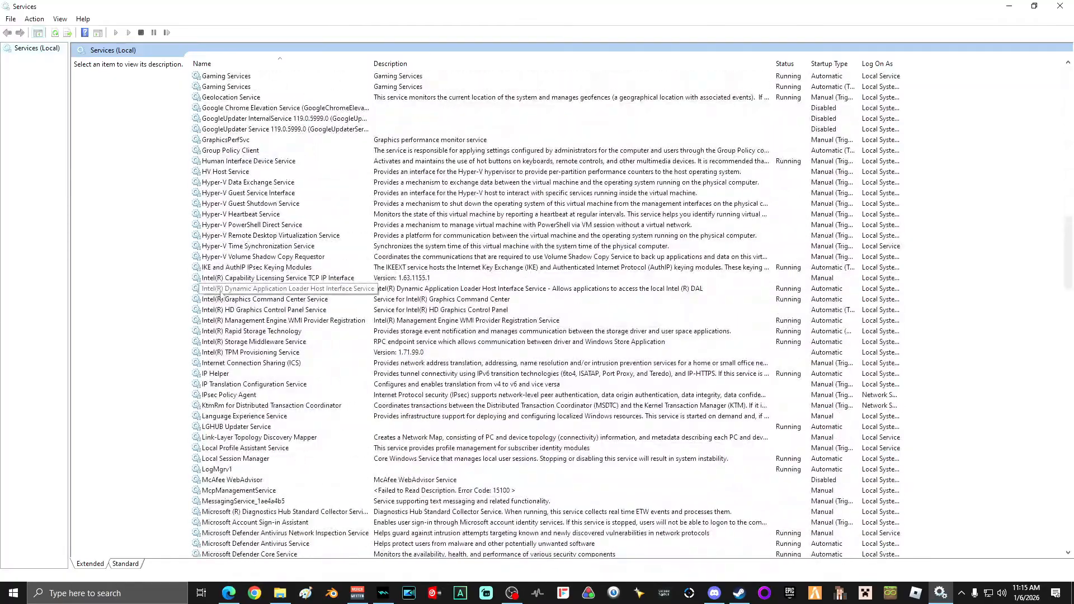
scroll(220, 294, down, 8)
scroll(218, 292, down, 11)
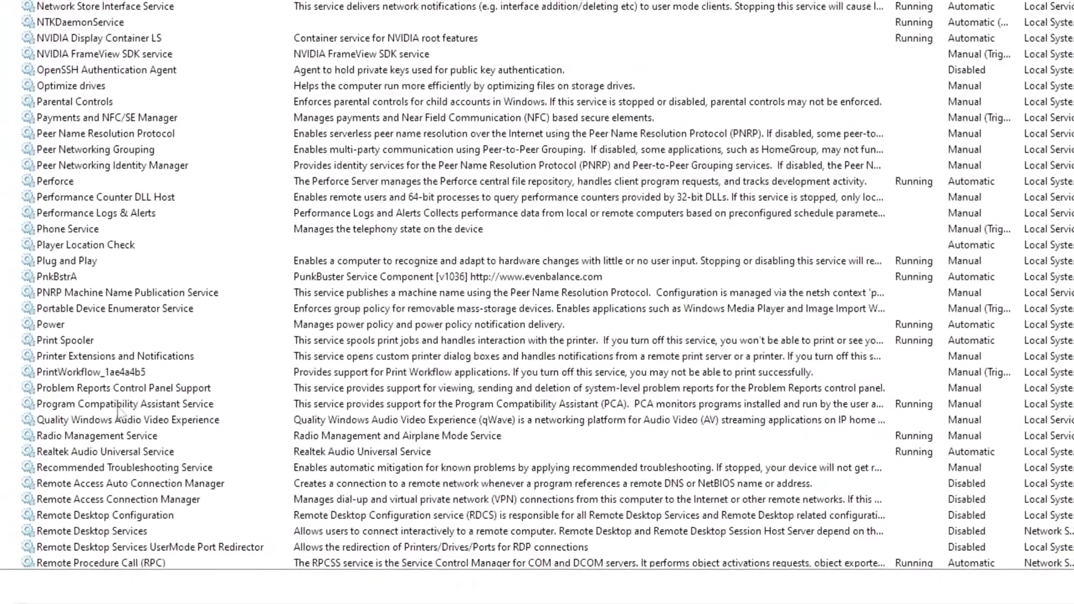
right_click(123, 408)
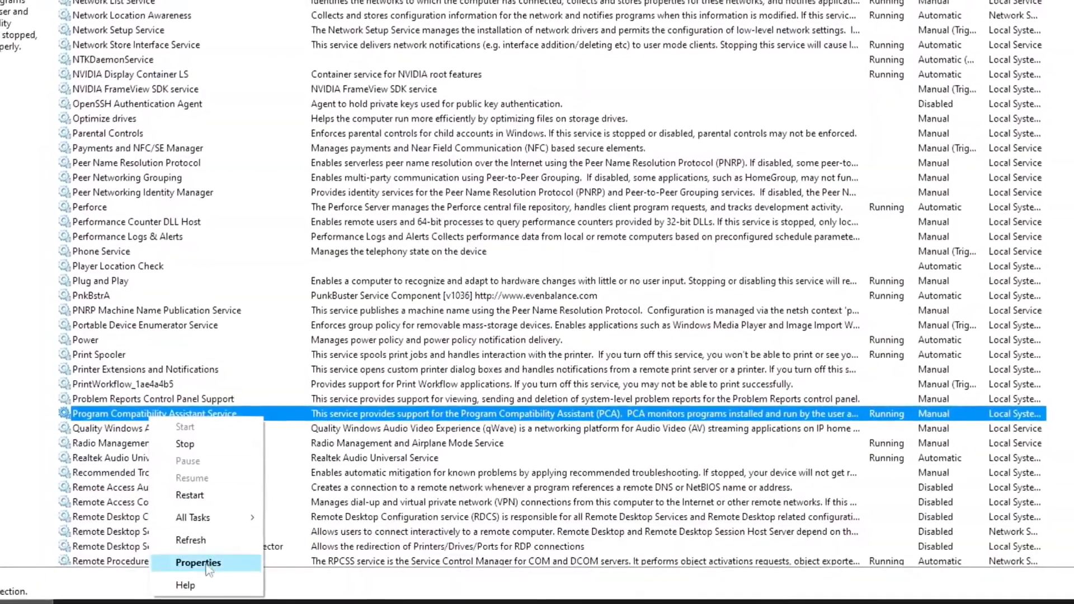
click(188, 563)
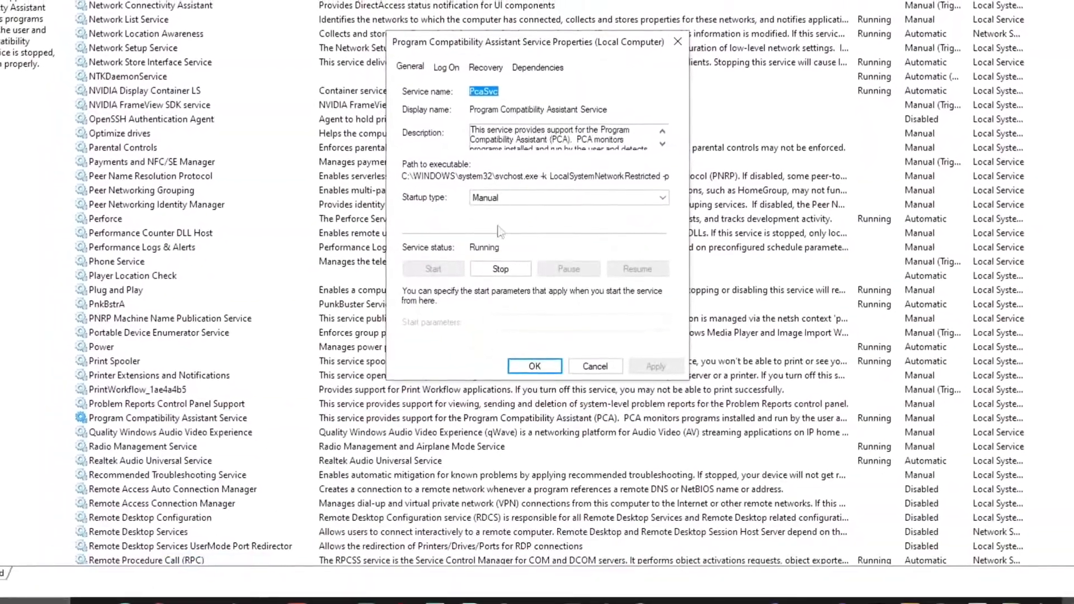
click(516, 203)
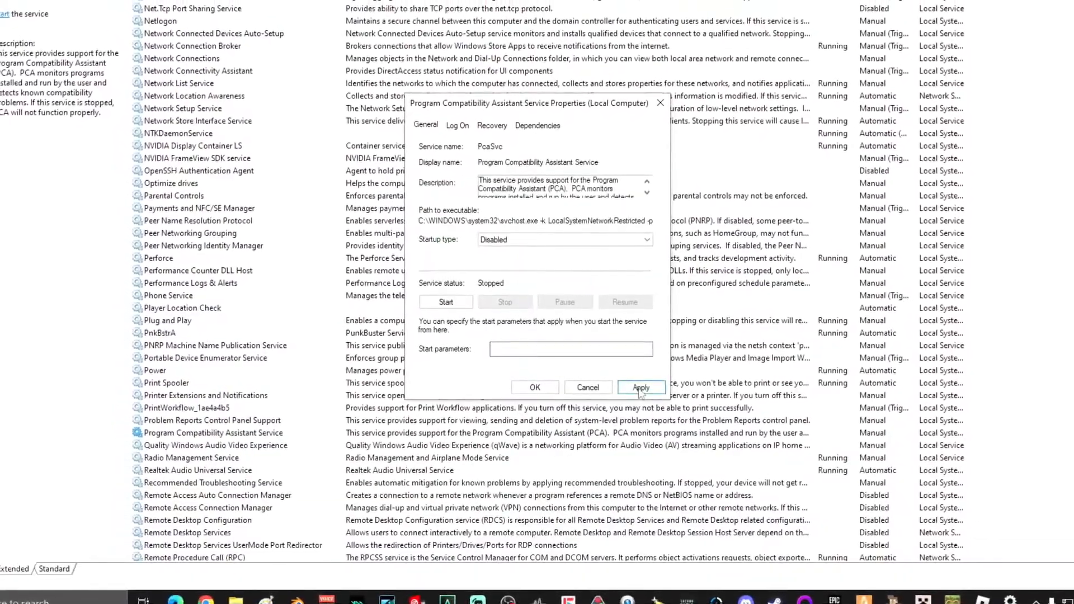
click(541, 393)
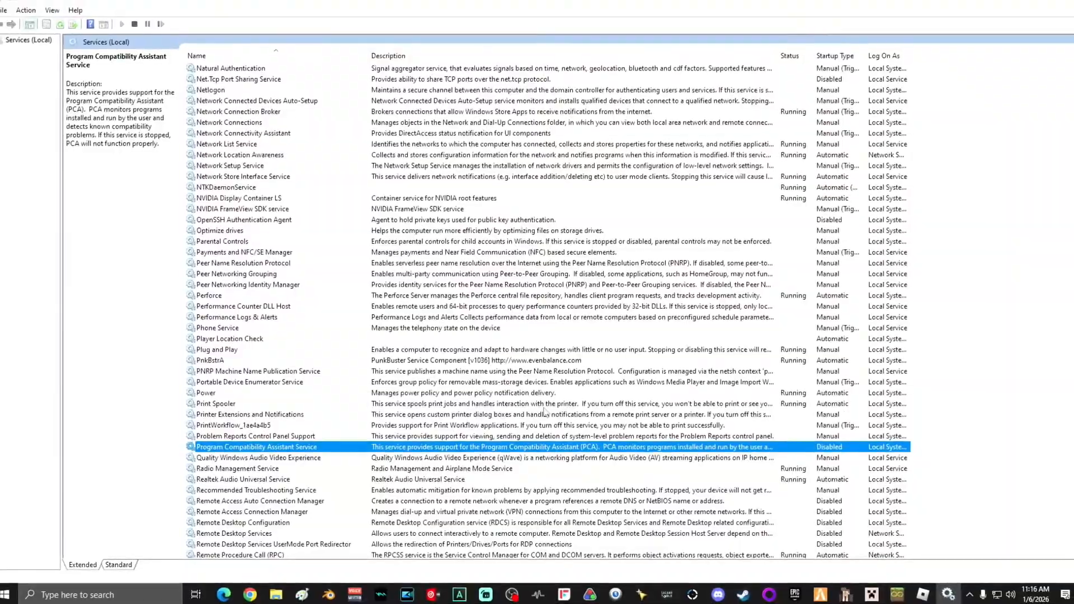
Step: Set the Windows Biometric Service's startup type to Disabled and confirm
scroll(544, 413, down, 11)
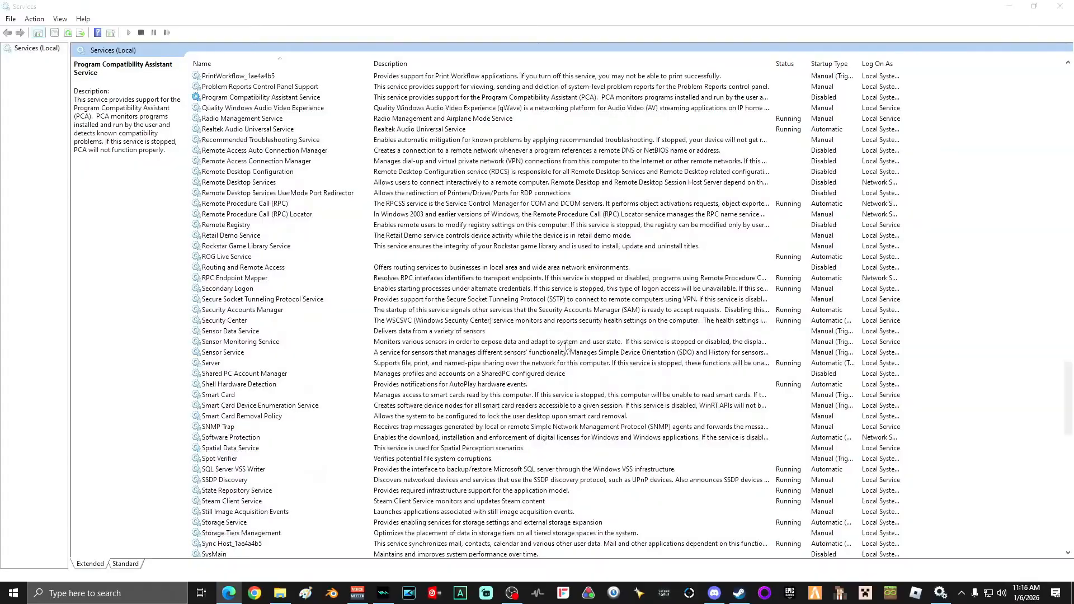
scroll(566, 346, down, 1)
scroll(566, 347, down, 6)
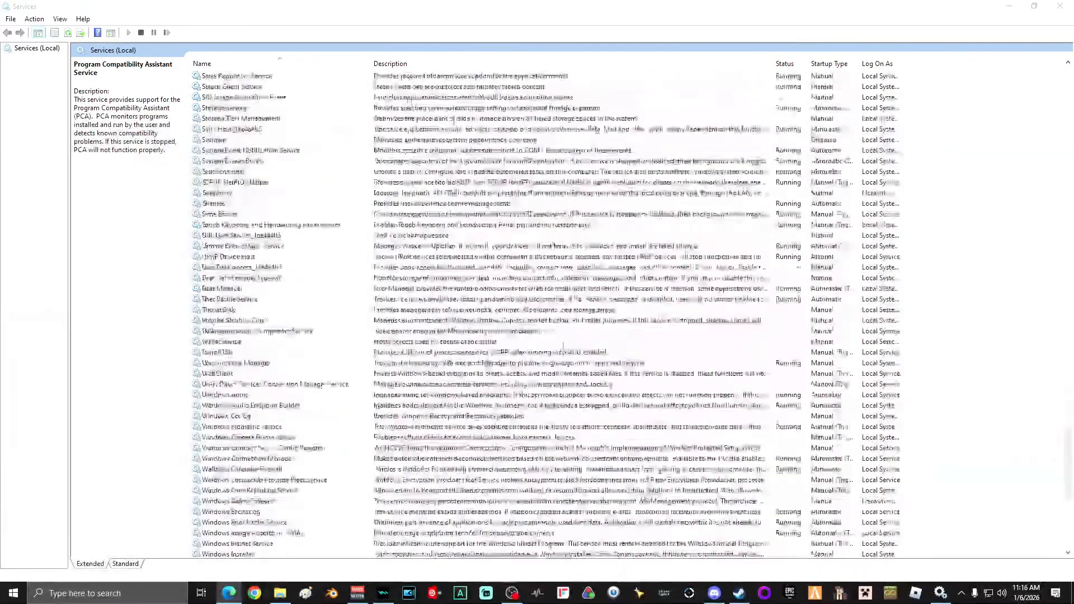
scroll(563, 346, down, 2)
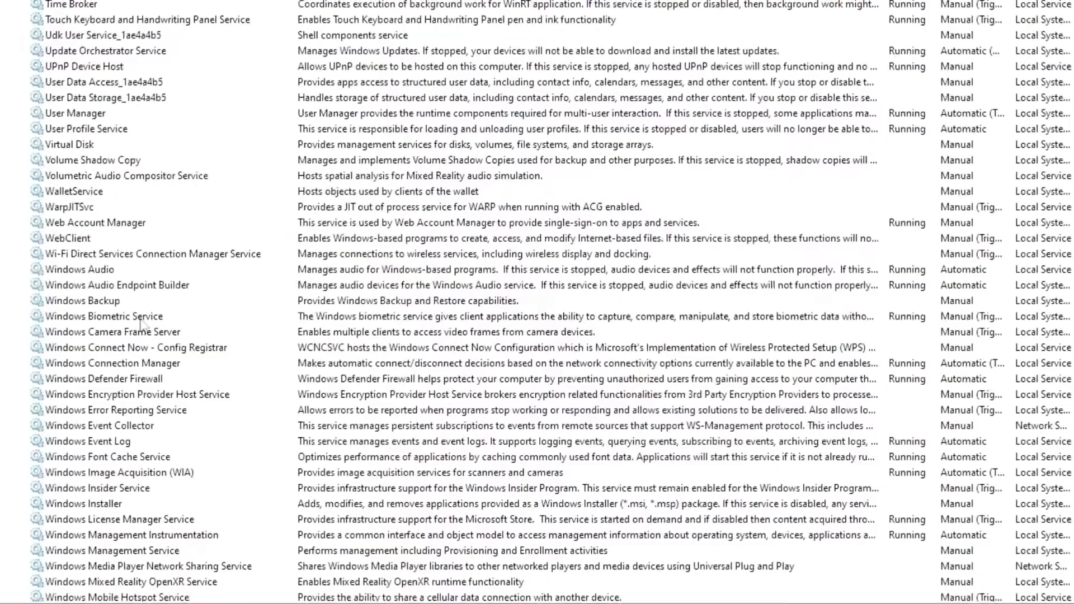
right_click(271, 364)
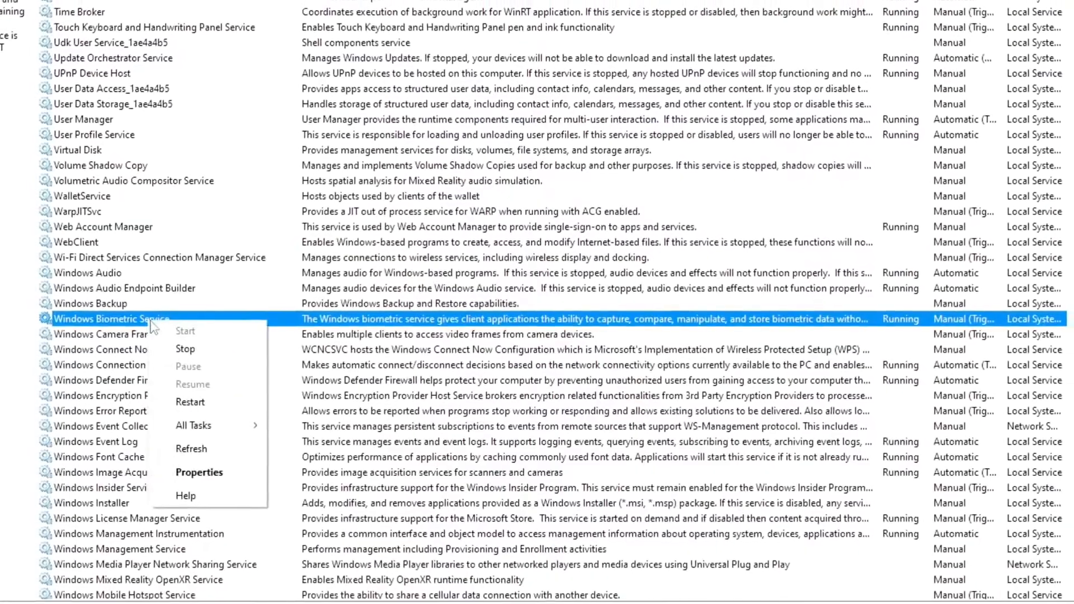
click(202, 472)
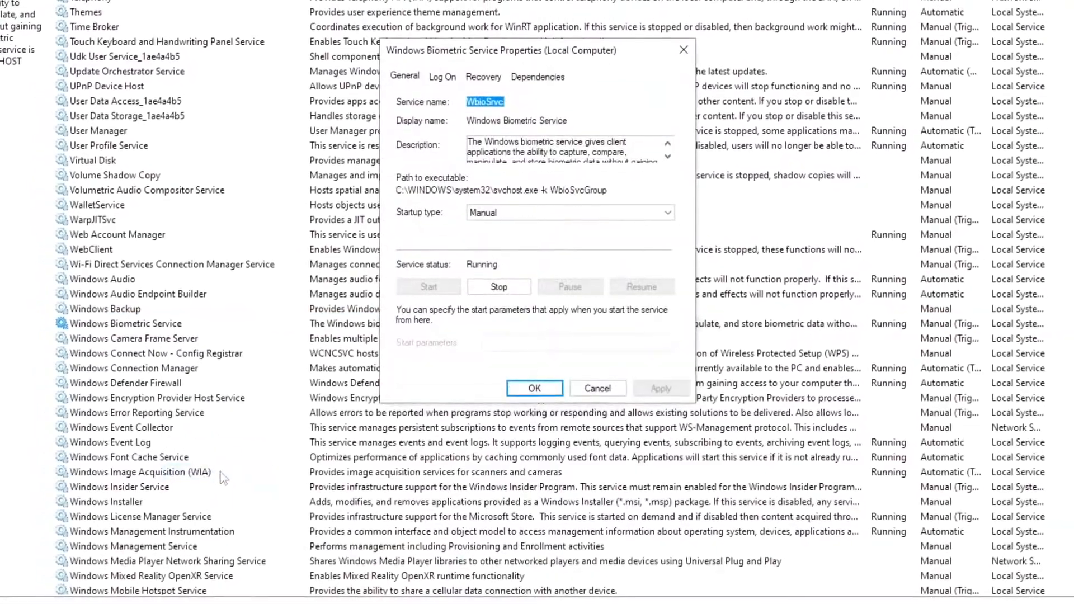
click(488, 215)
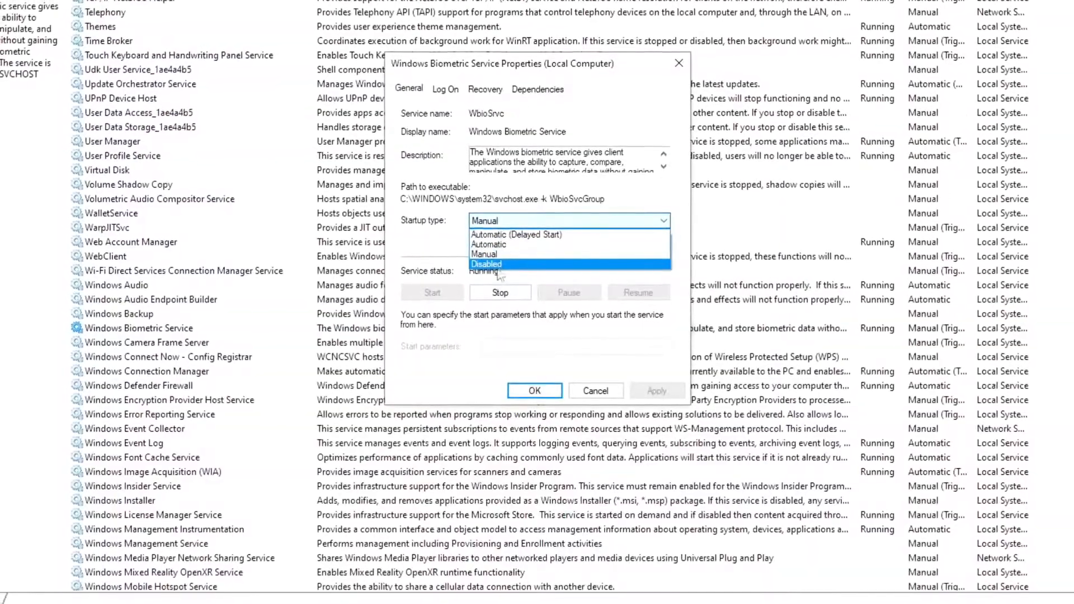
click(500, 266)
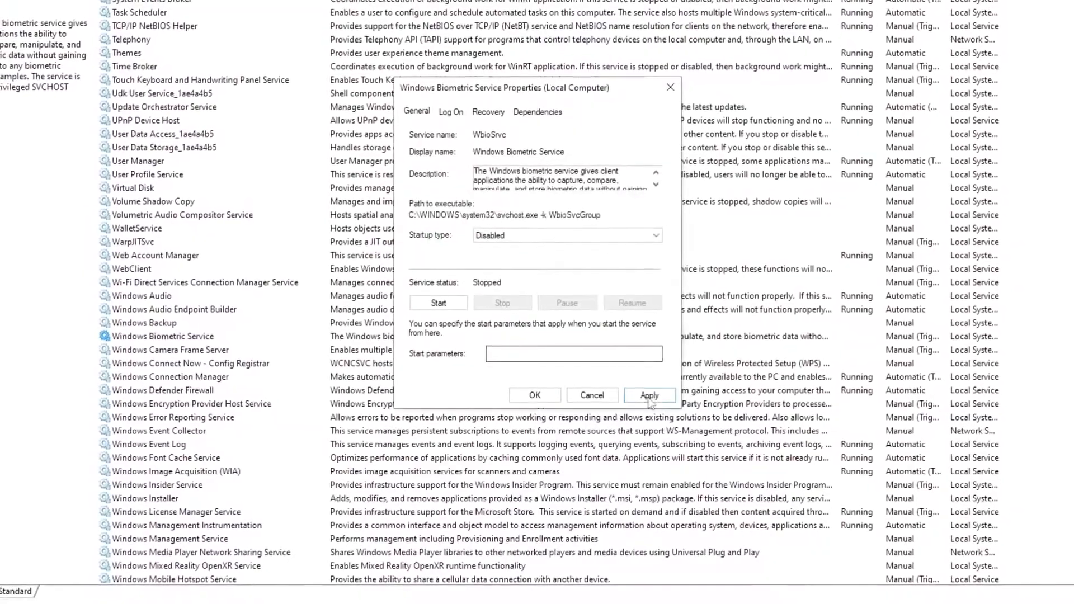
click(537, 397)
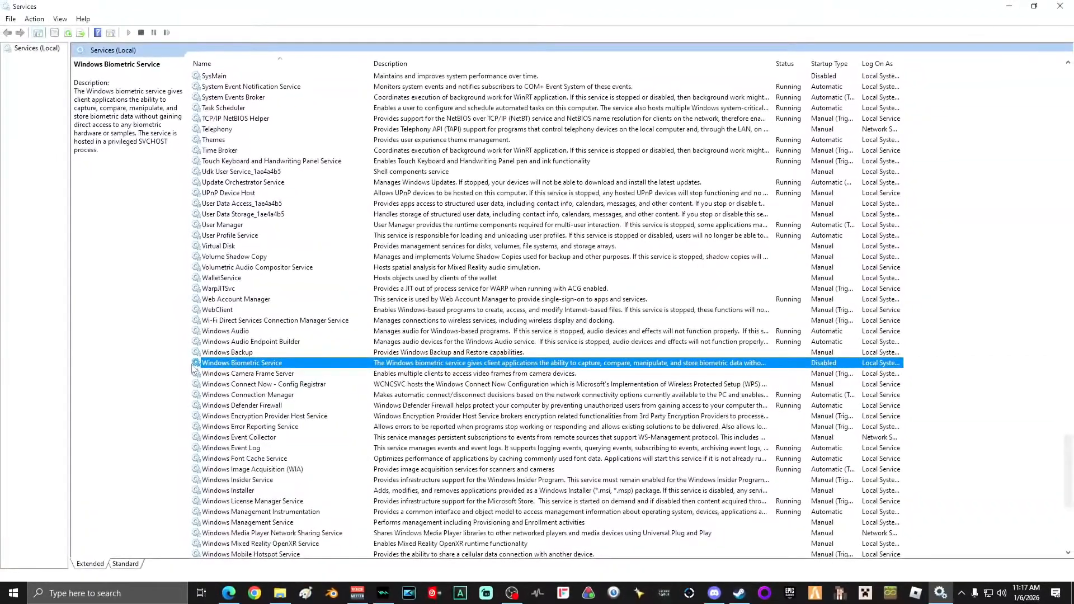
Step: Set Windows Search's startup type to Disabled, stop the service, apply and confirm
scroll(326, 294, down, 2)
scroll(329, 298, down, 5)
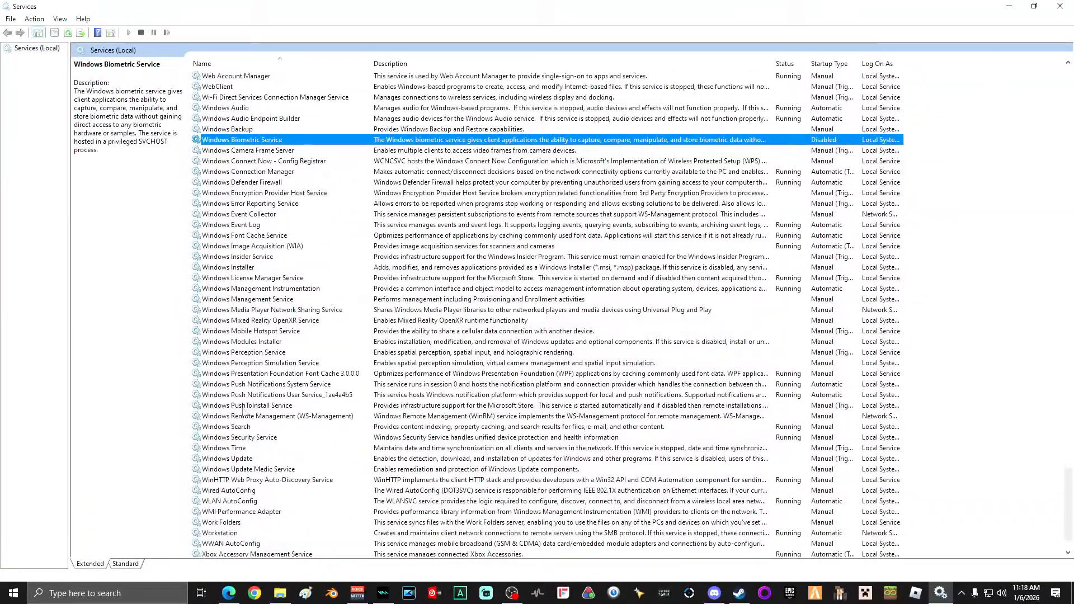
right_click(242, 427)
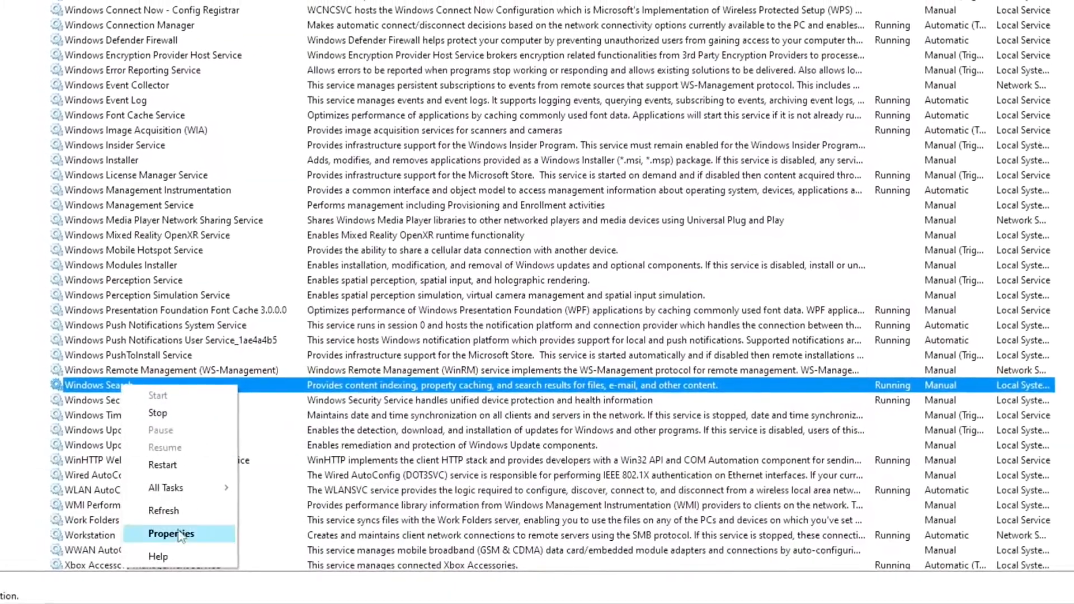
click(282, 536)
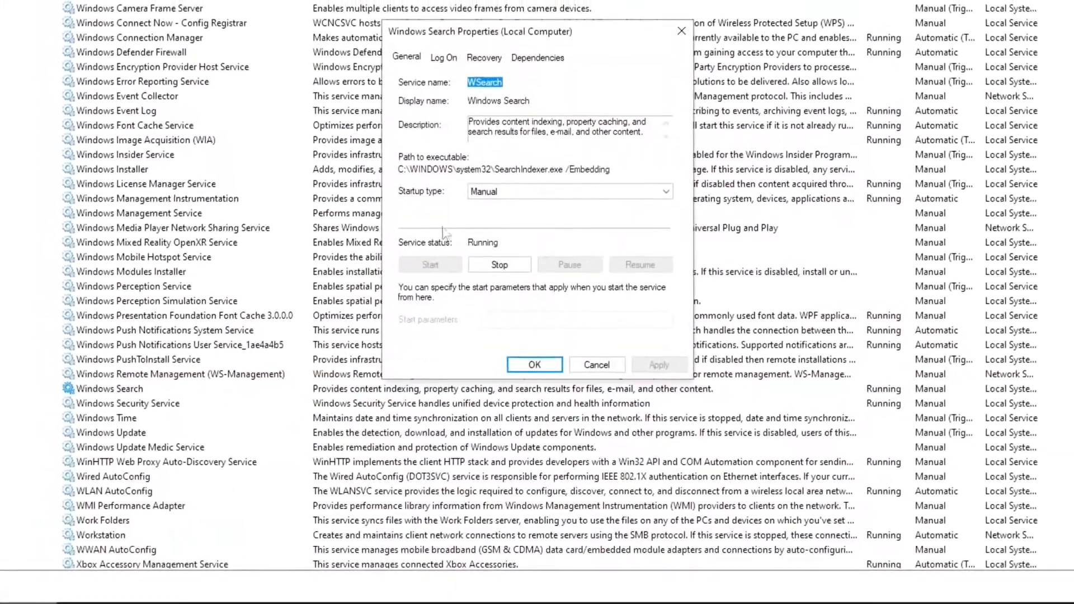
click(480, 190)
click(492, 240)
click(496, 278)
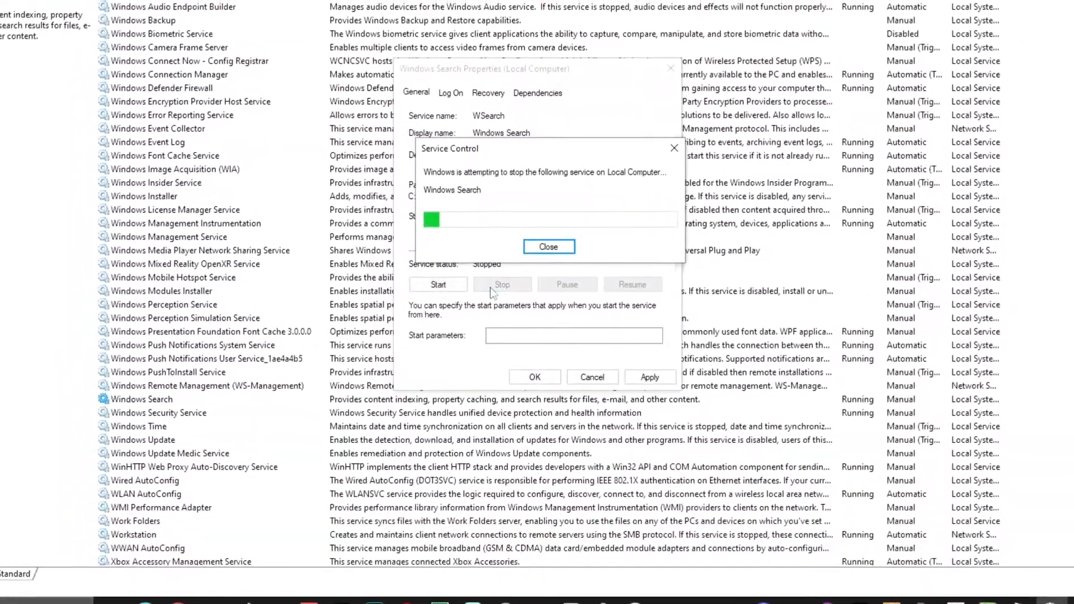
click(648, 377)
click(537, 383)
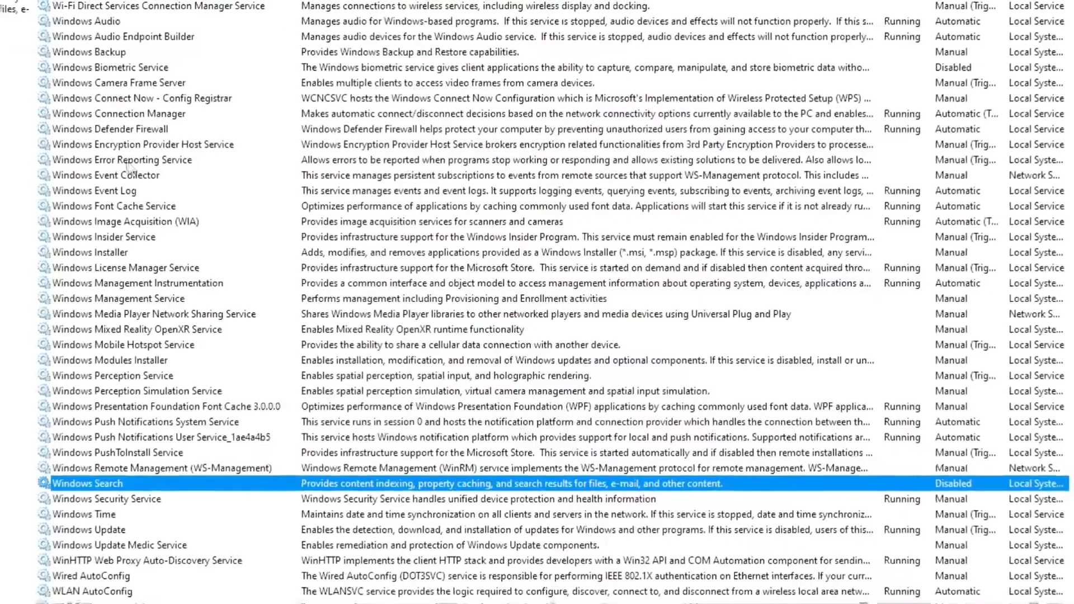
Step: Set the Windows Error Reporting Service's startup type to Disabled and confirm
right_click(255, 205)
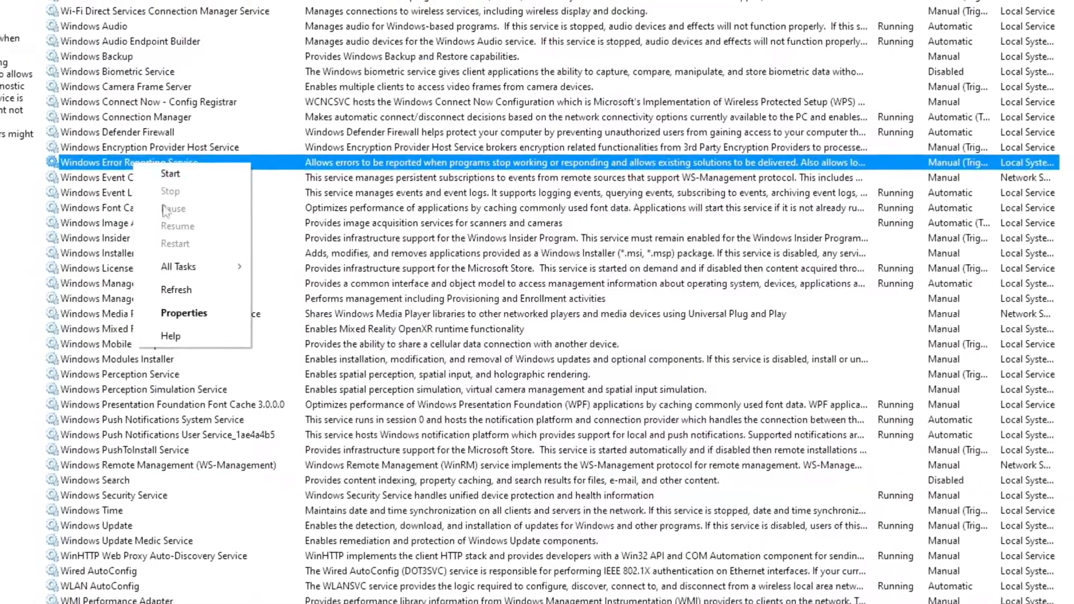
click(187, 313)
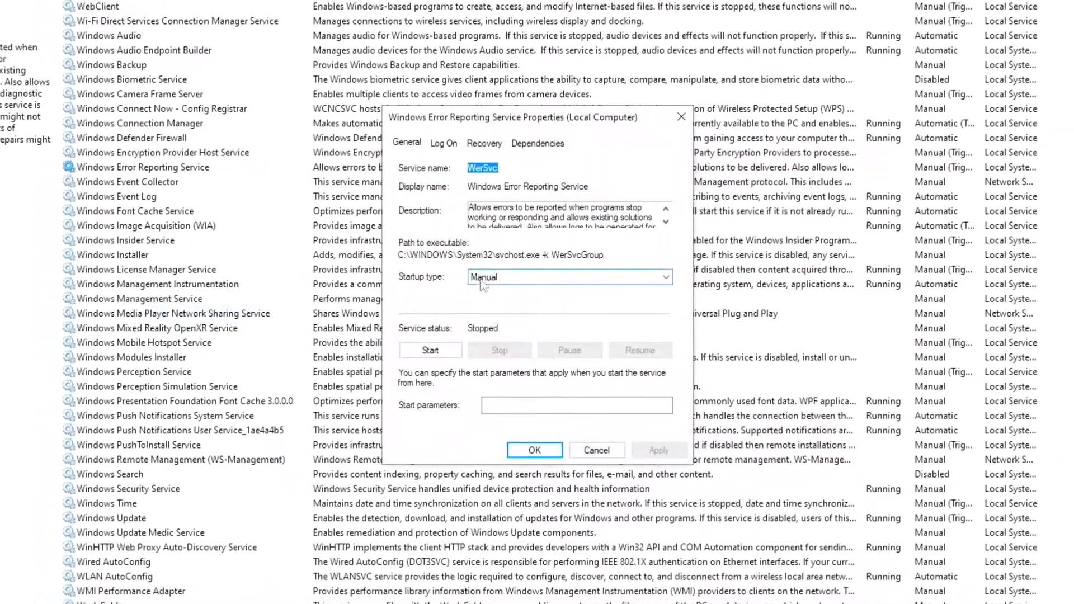
click(481, 276)
click(486, 321)
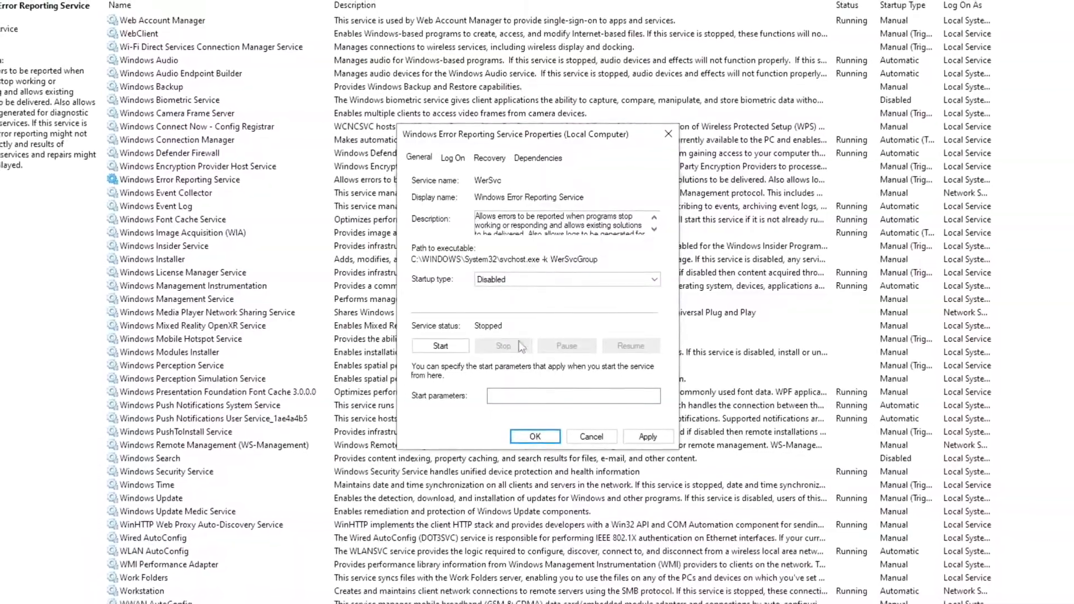
click(535, 431)
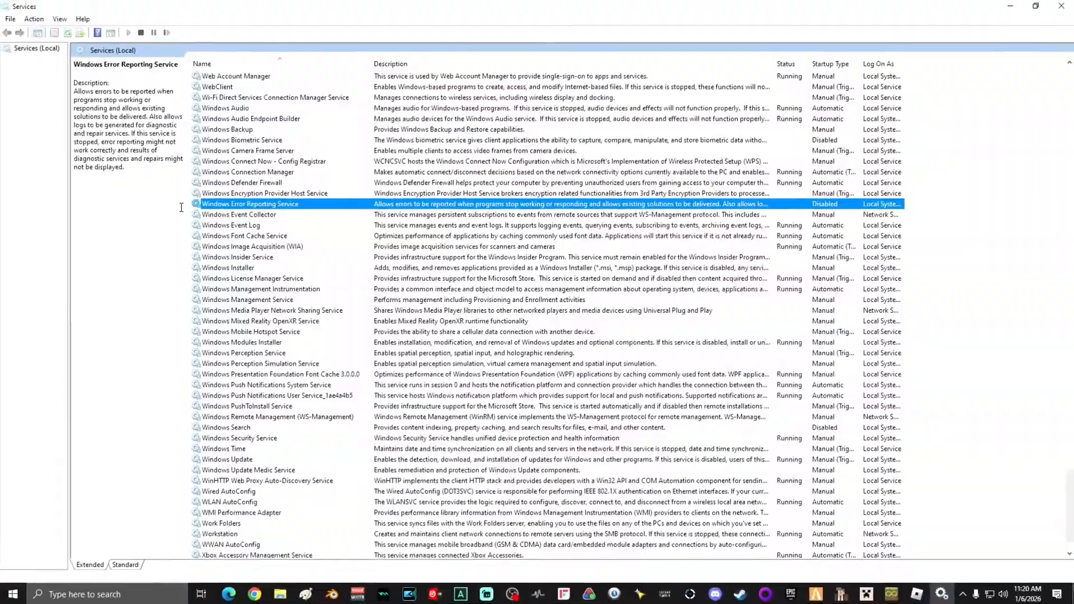
scroll(561, 300, up, 20)
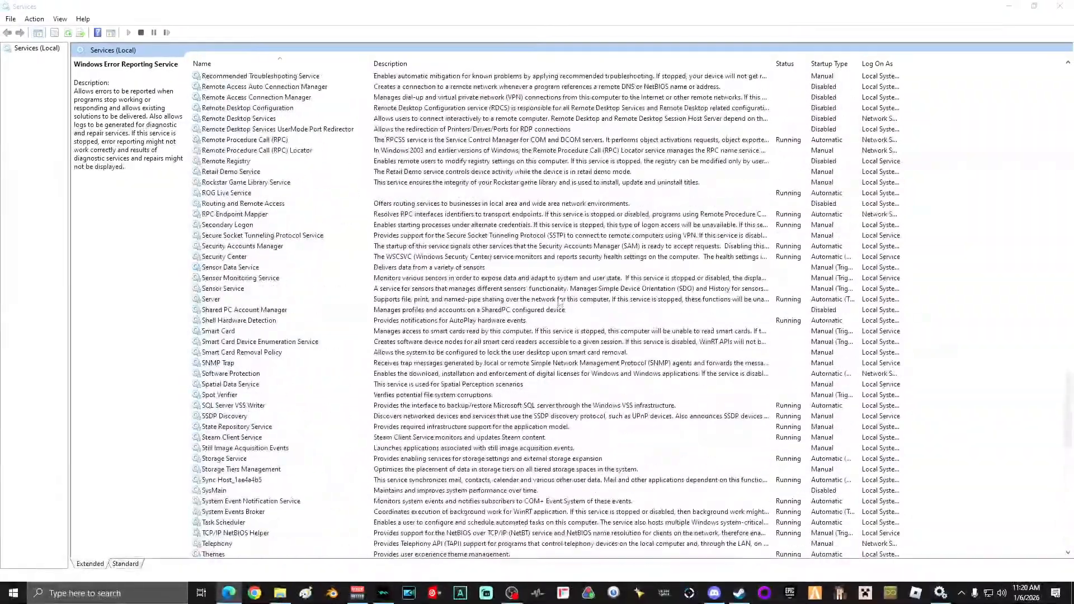
scroll(561, 302, up, 20)
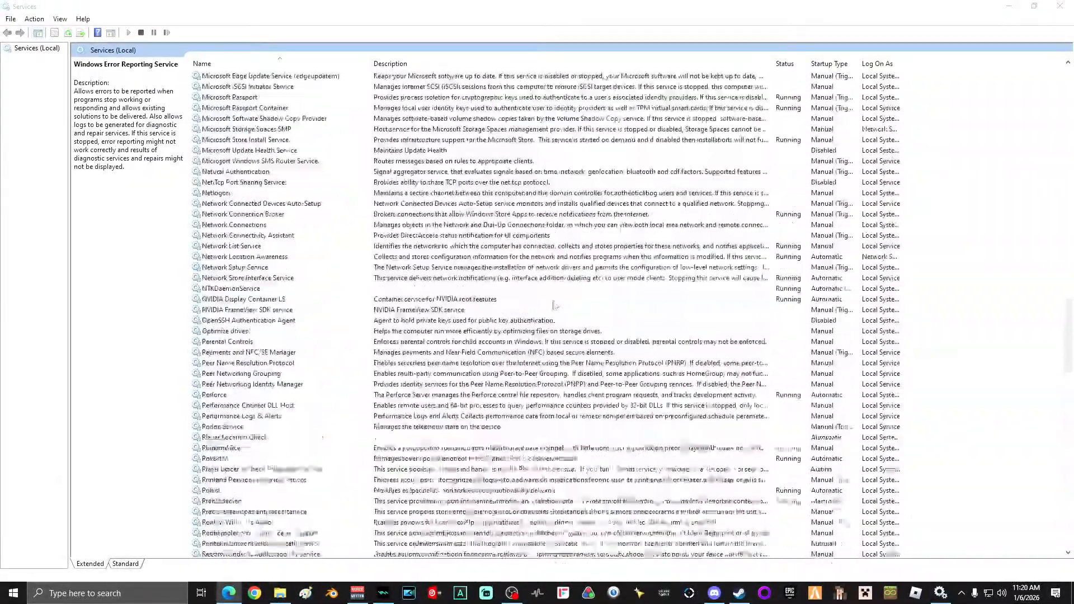
Step: Set the Diagnostic Policy Service's startup type to Disabled, stop the service, apply and confirm
scroll(553, 305, up, 20)
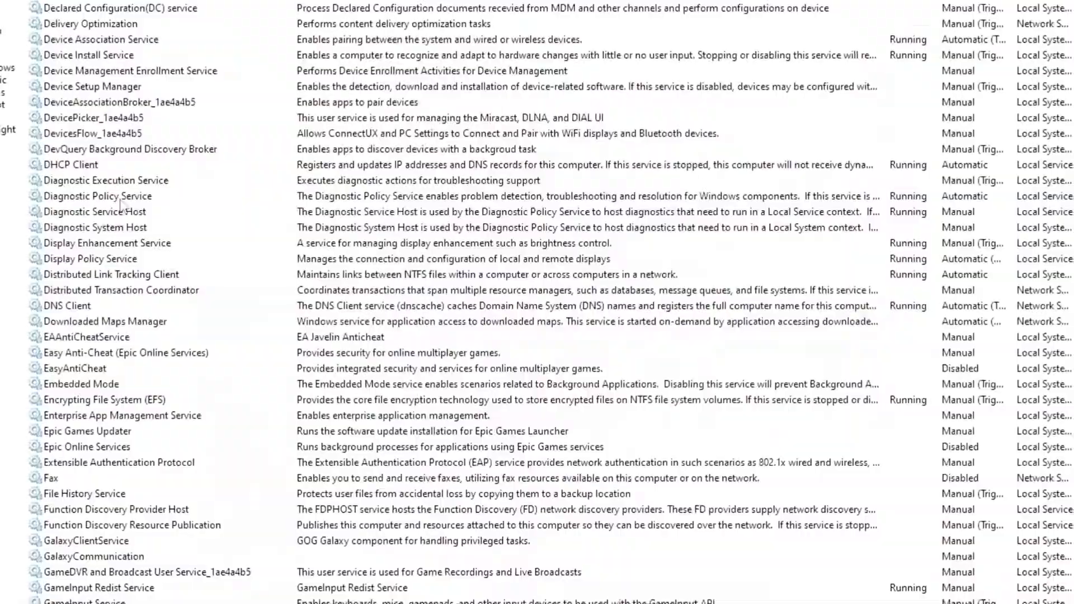
right_click(256, 205)
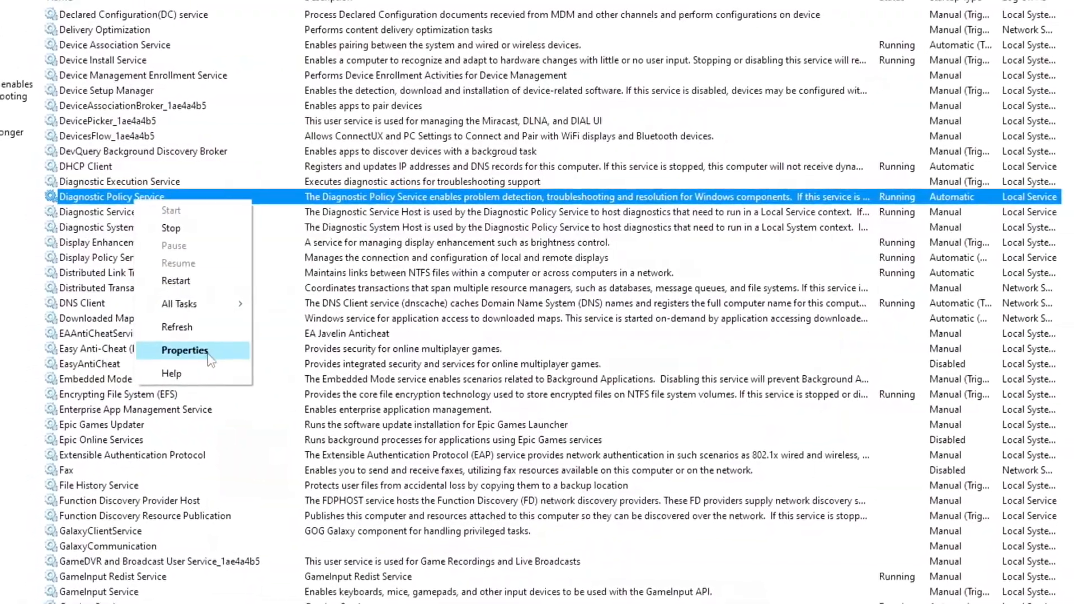
click(211, 354)
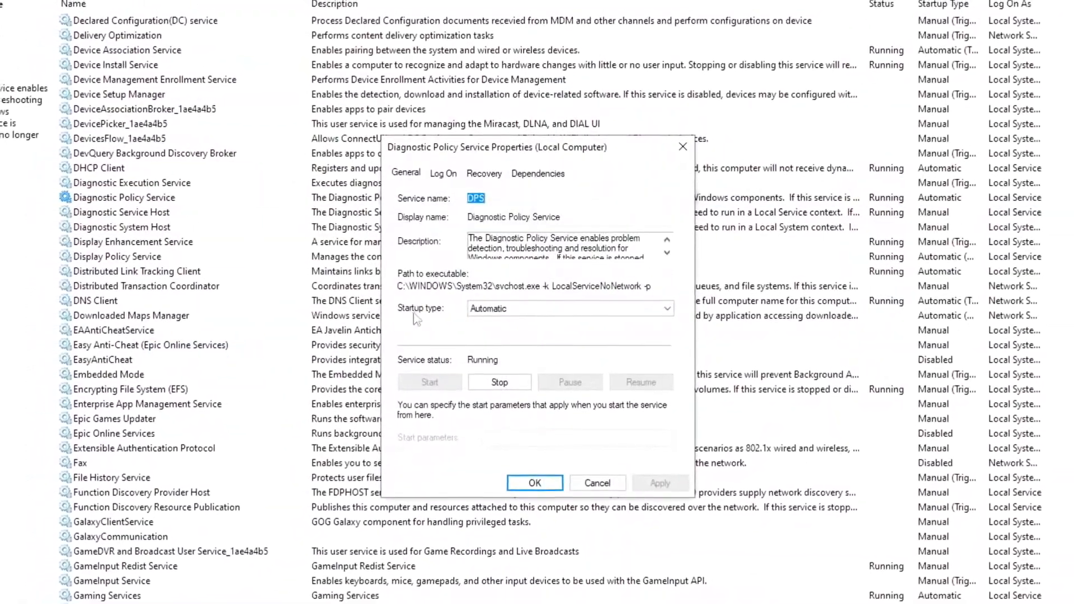
click(493, 309)
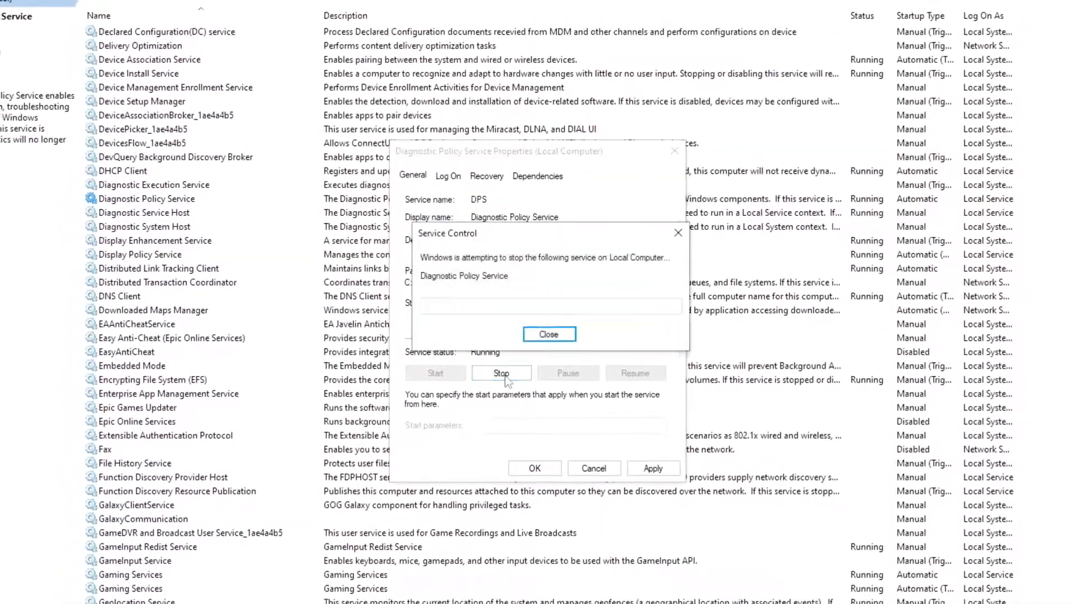
click(644, 470)
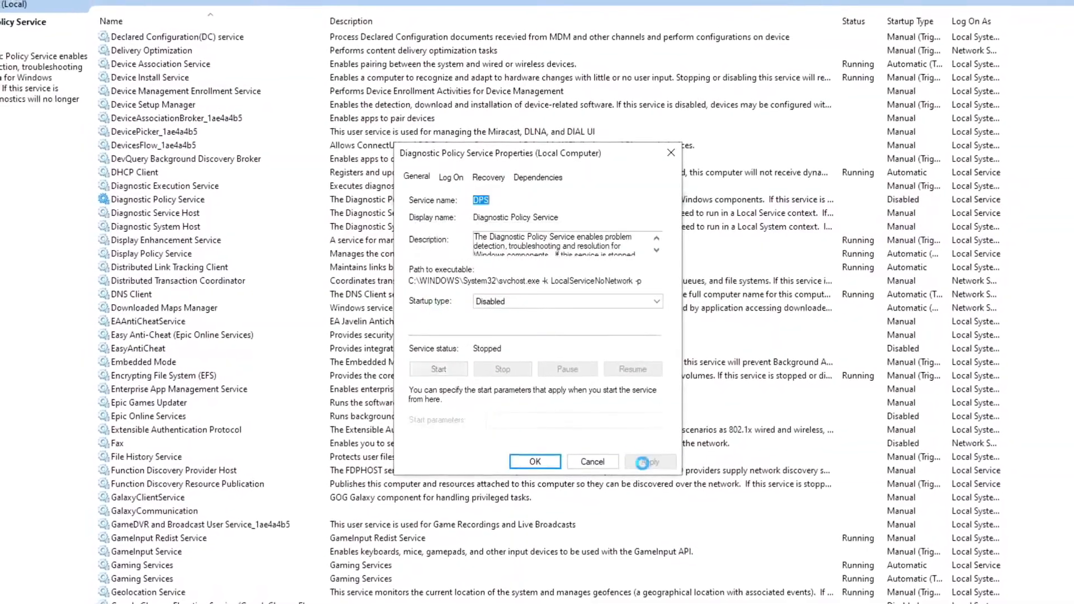
click(537, 457)
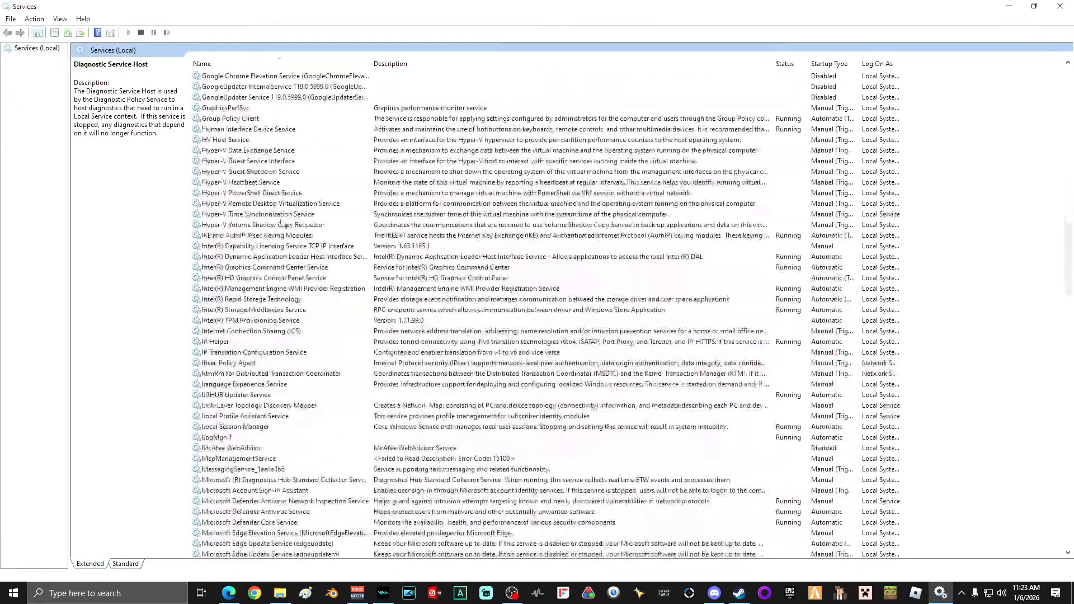
Step: Set the SysMain service's startup type to Disabled, stop it and apply the change
scroll(270, 227, down, 5)
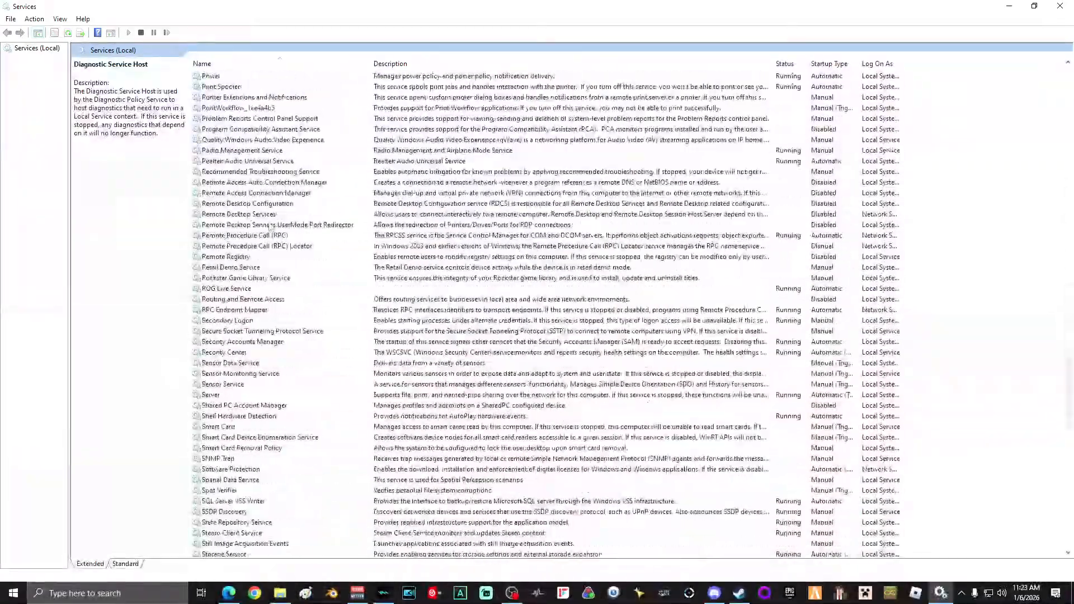
scroll(267, 236, down, 3)
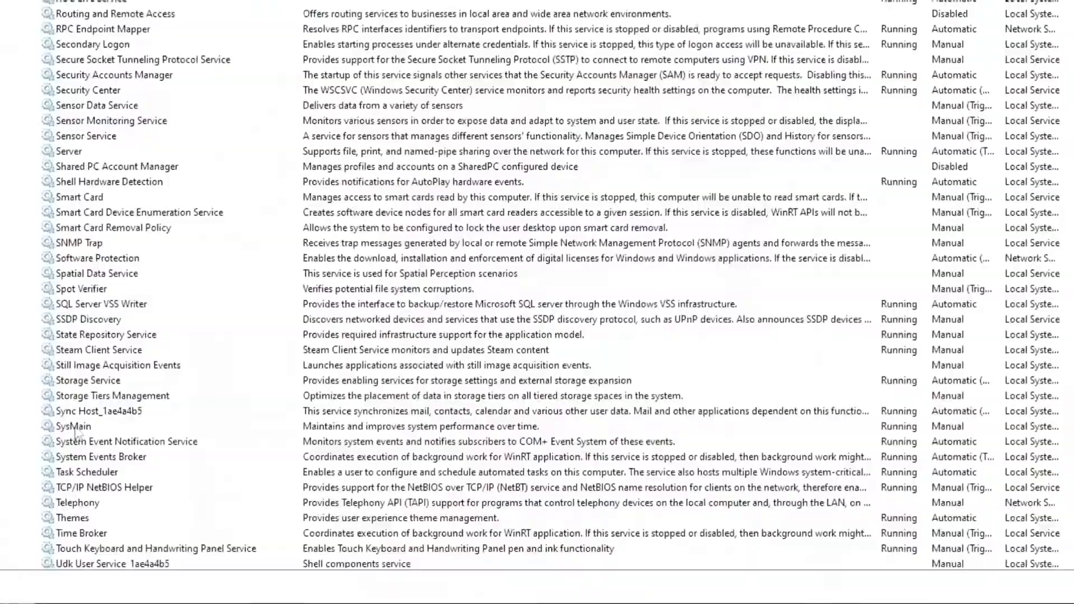
right_click(82, 429)
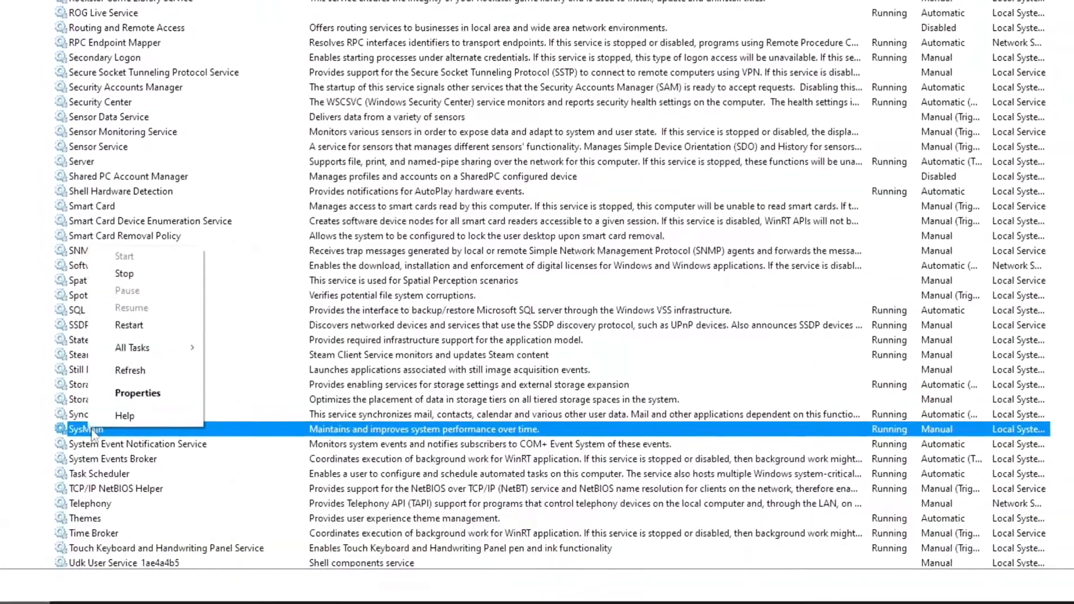
click(134, 395)
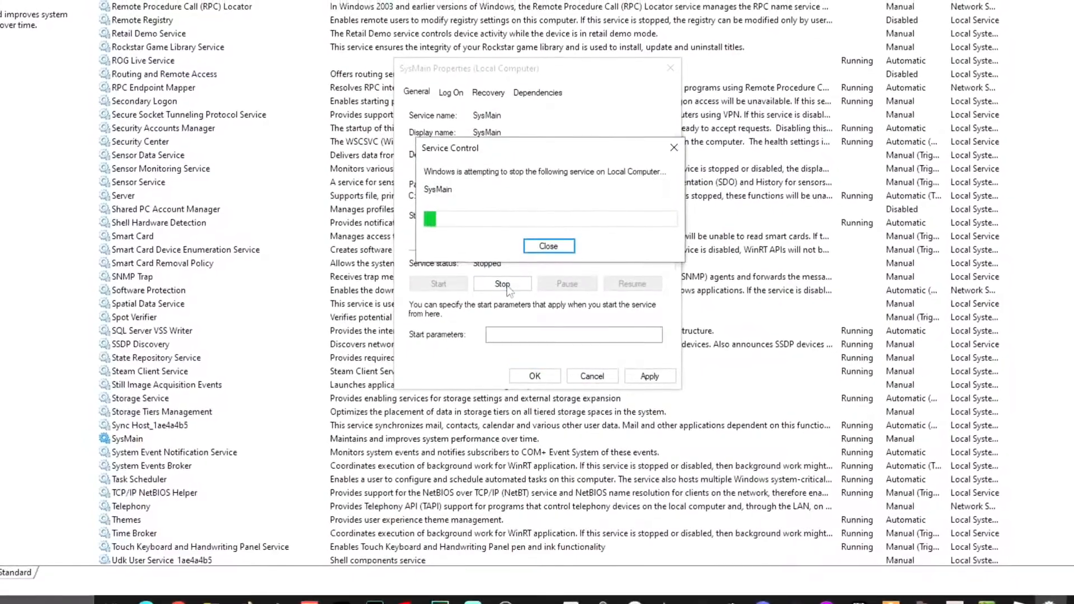
click(649, 376)
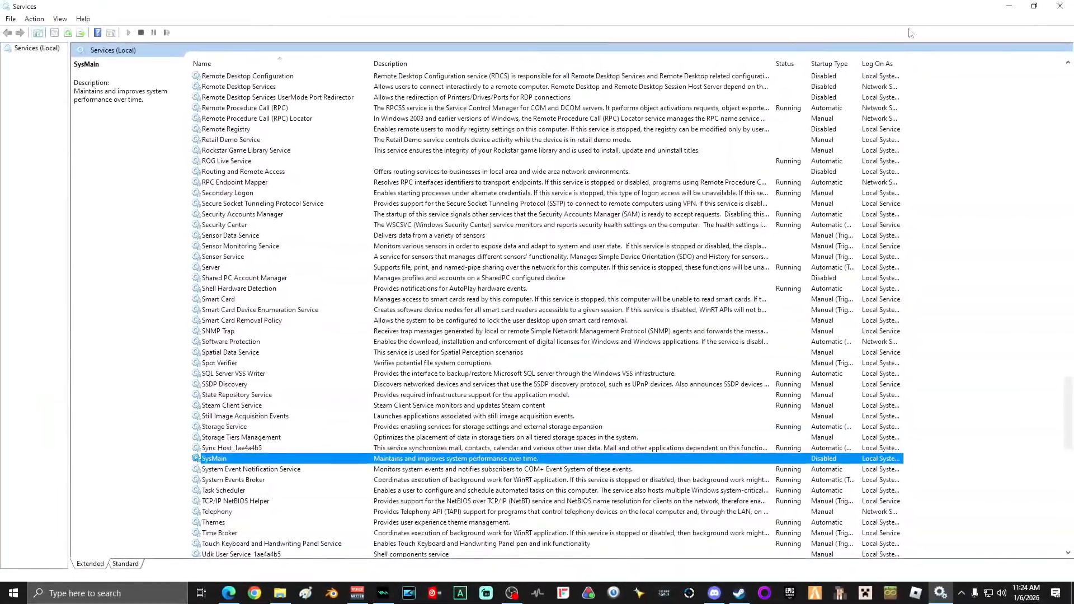
Step: Close the Services window and open the power options from the Start menu to restart the PC
click(1061, 12)
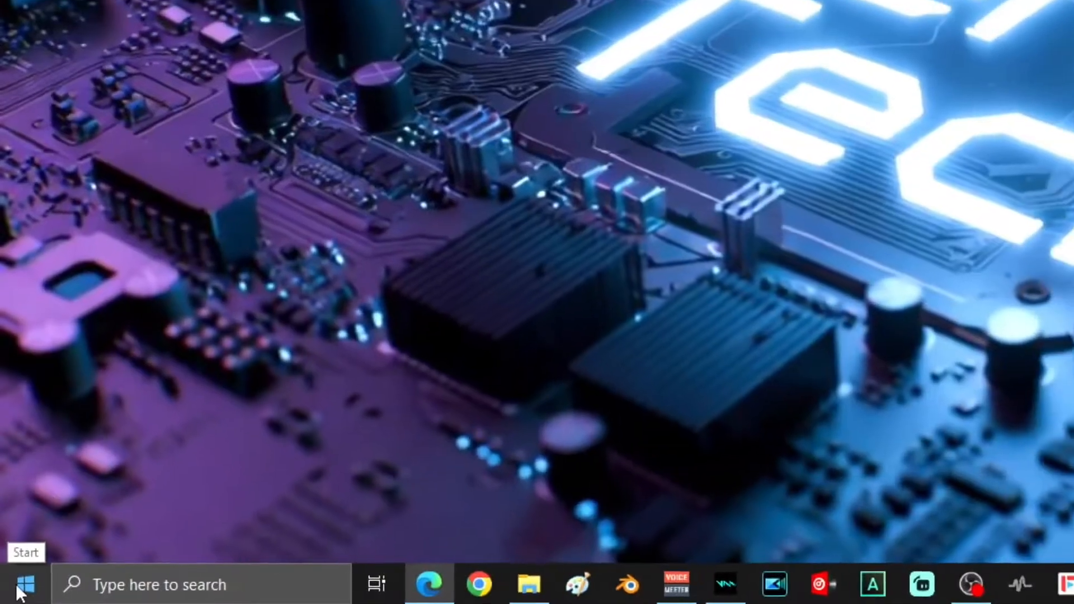
click(9, 597)
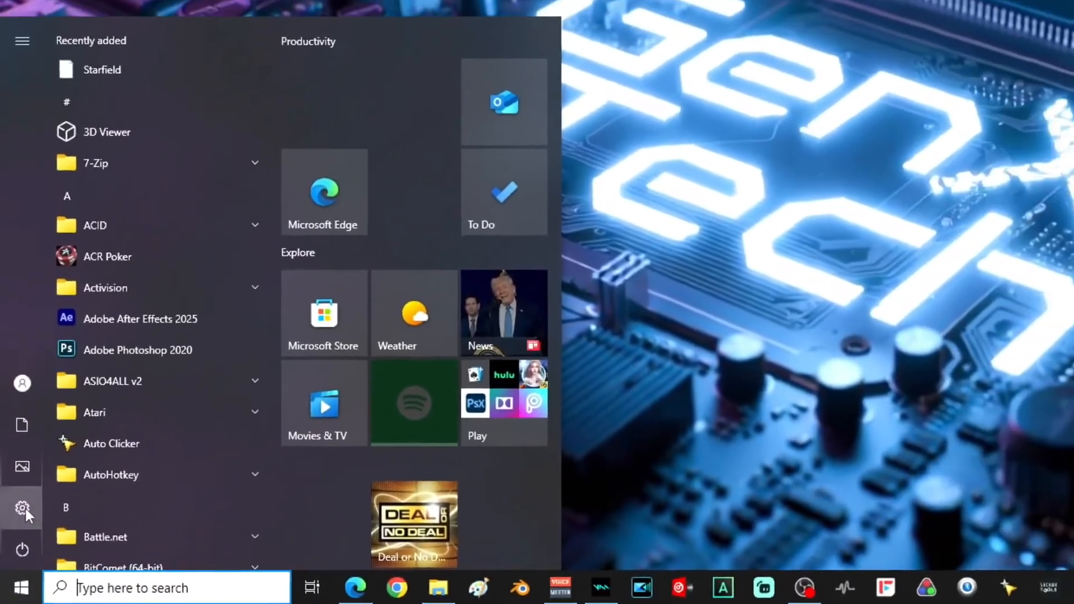
click(23, 549)
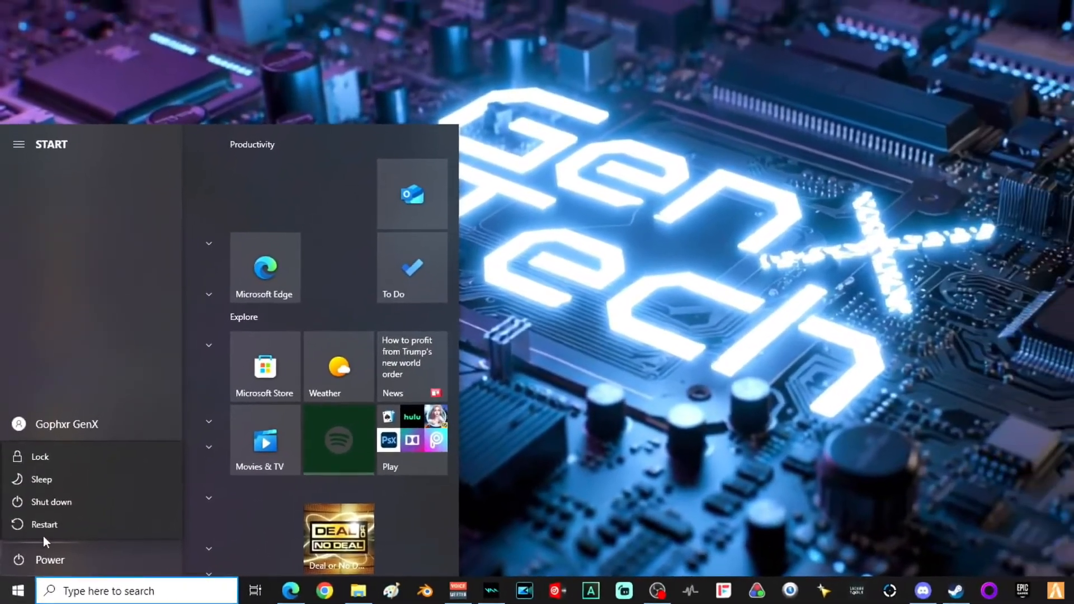